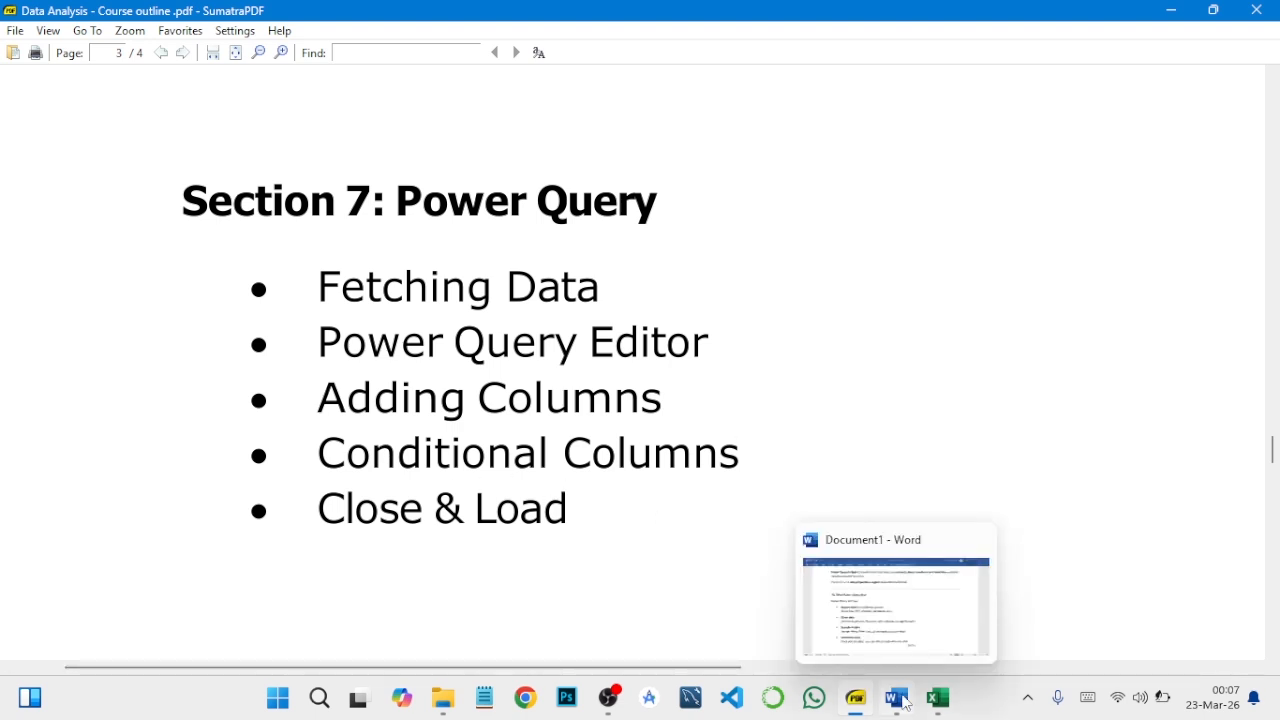
# Step: Read the Power Query notes in the Word document, and create a blank workbook in Excel
pyautogui.click(896, 697)
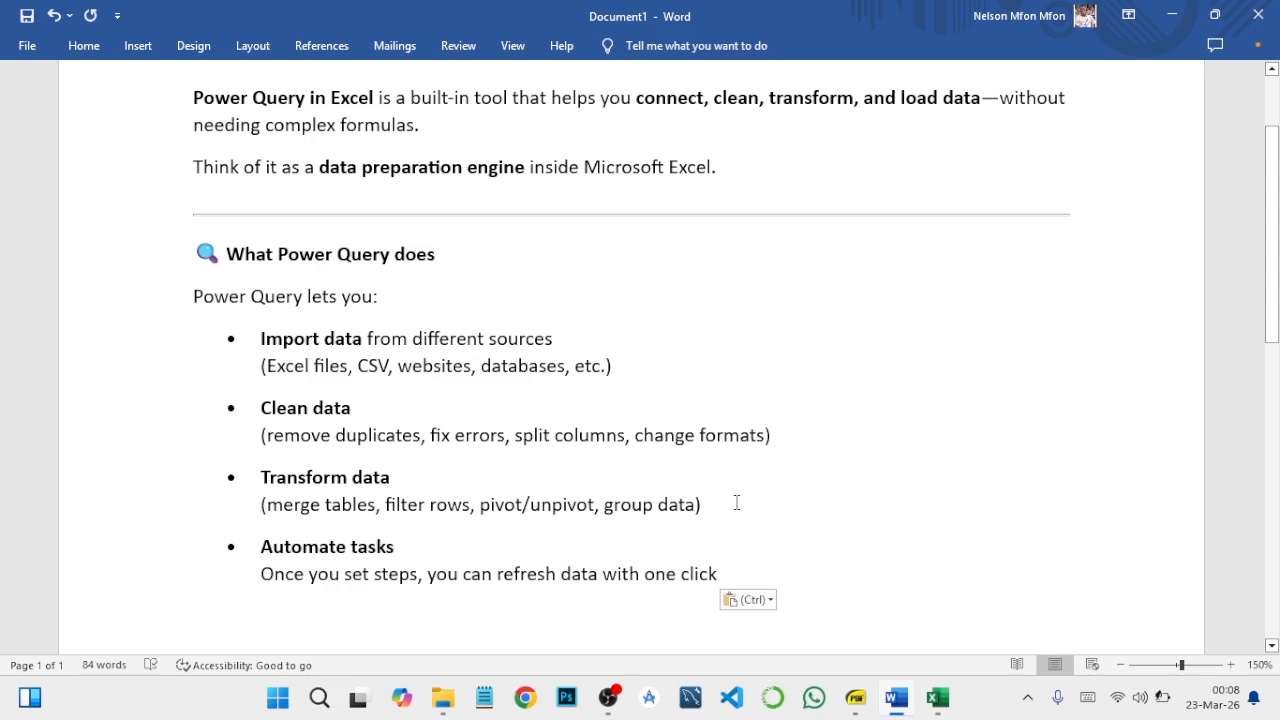
pyautogui.click(937, 697)
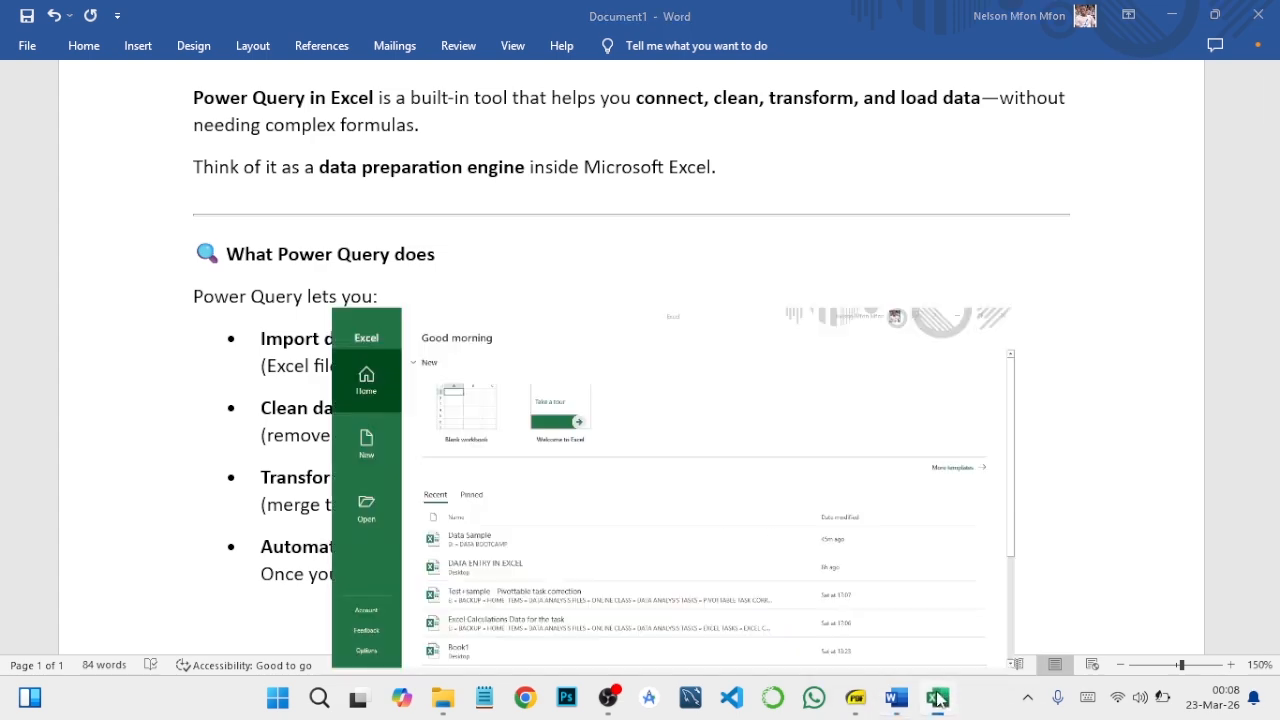
pyautogui.click(246, 217)
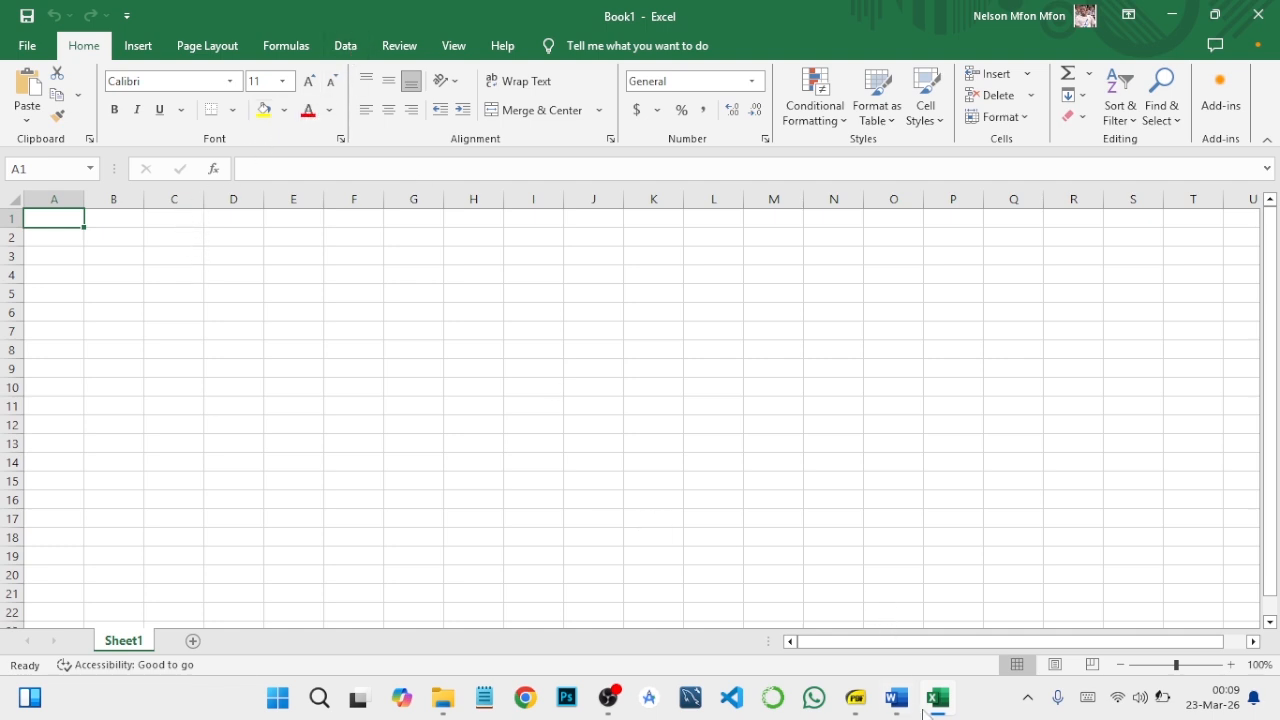
# Step: Check the Power Query section of the course outline PDF in SumatraPDF and return to the blank workbook
pyautogui.click(855, 700)
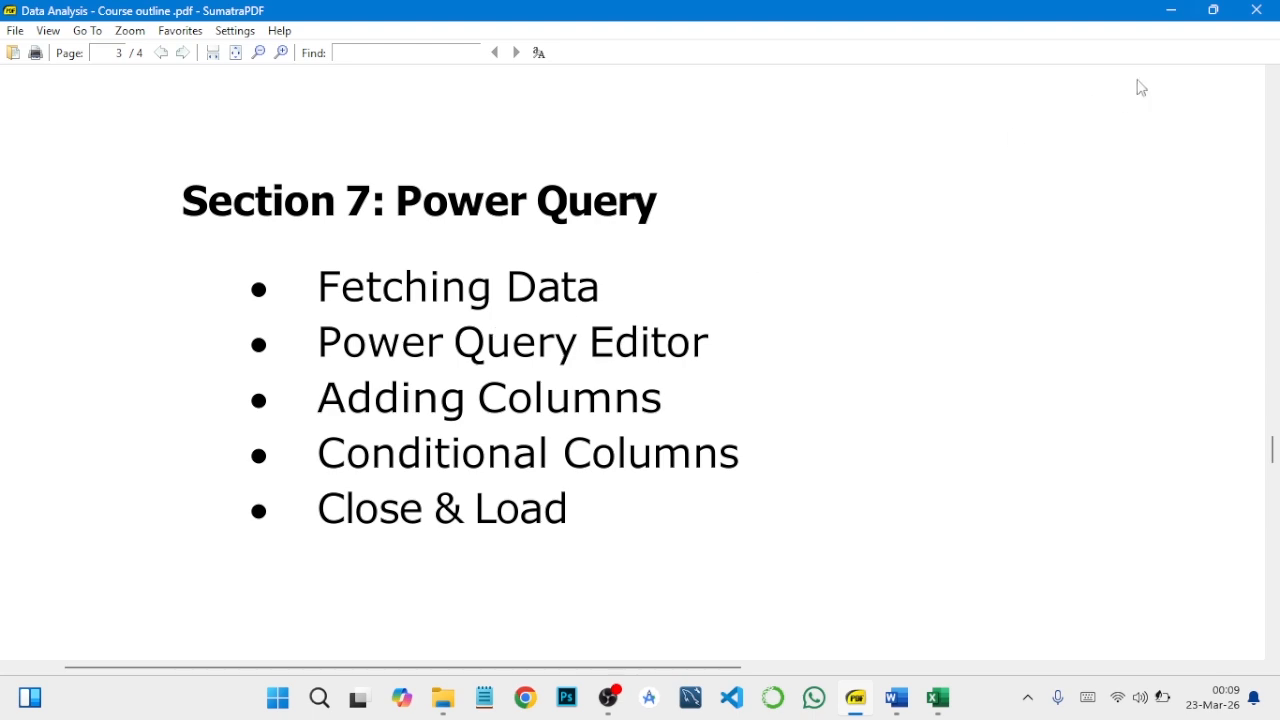
pyautogui.click(1171, 10)
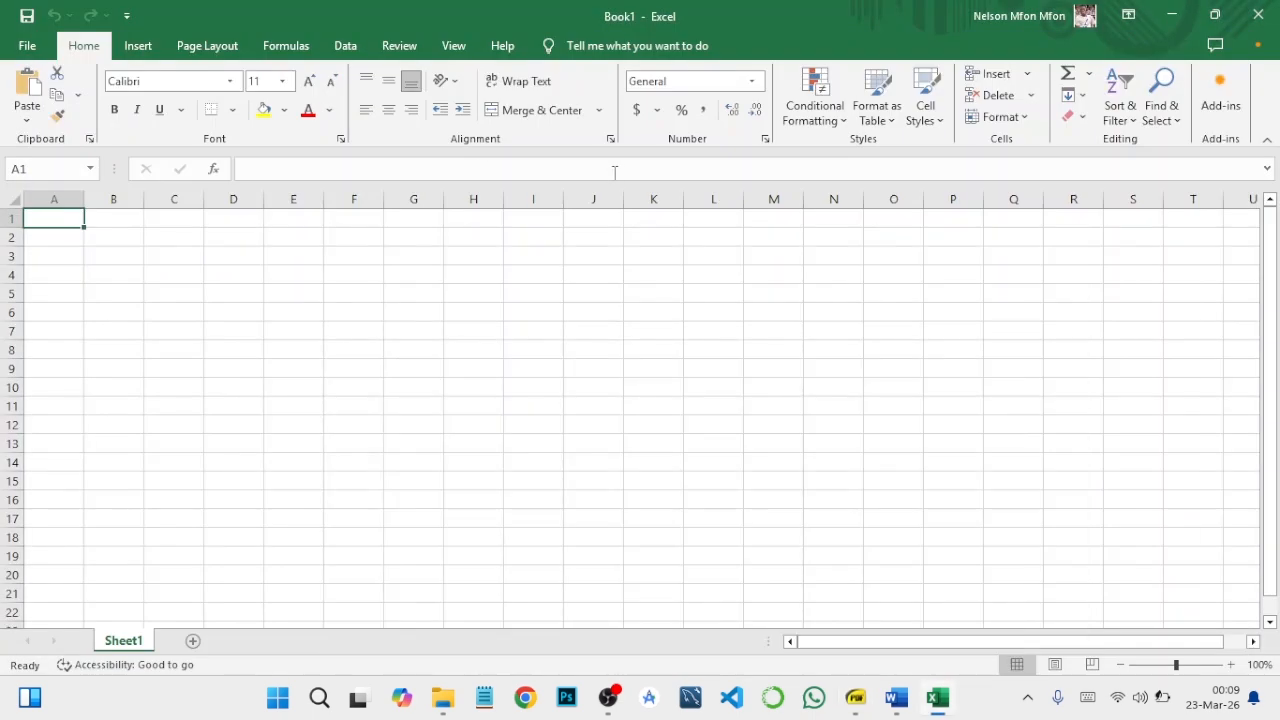
# Step: Create a new query from an Excel workbook, importing Data Sample from the DATA BOOTCAMP folder on USB Drive (D:)
pyautogui.click(345, 47)
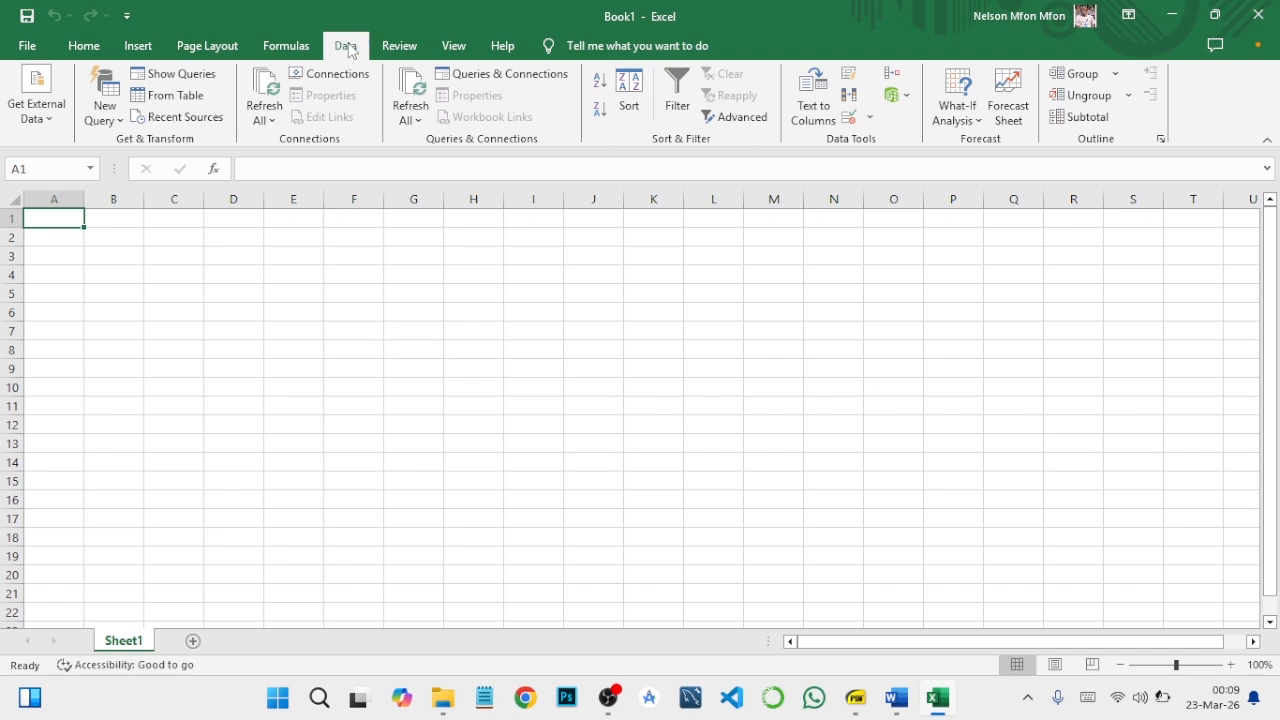
pyautogui.click(48, 122)
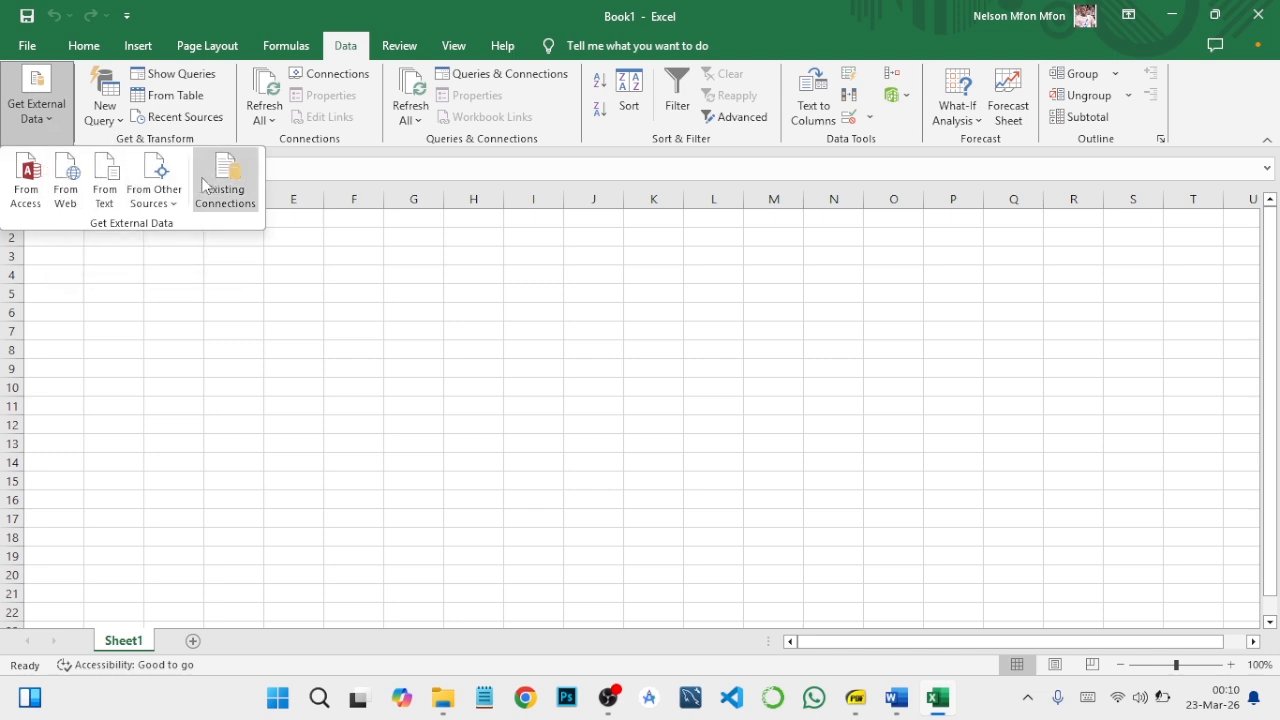
pyautogui.click(113, 120)
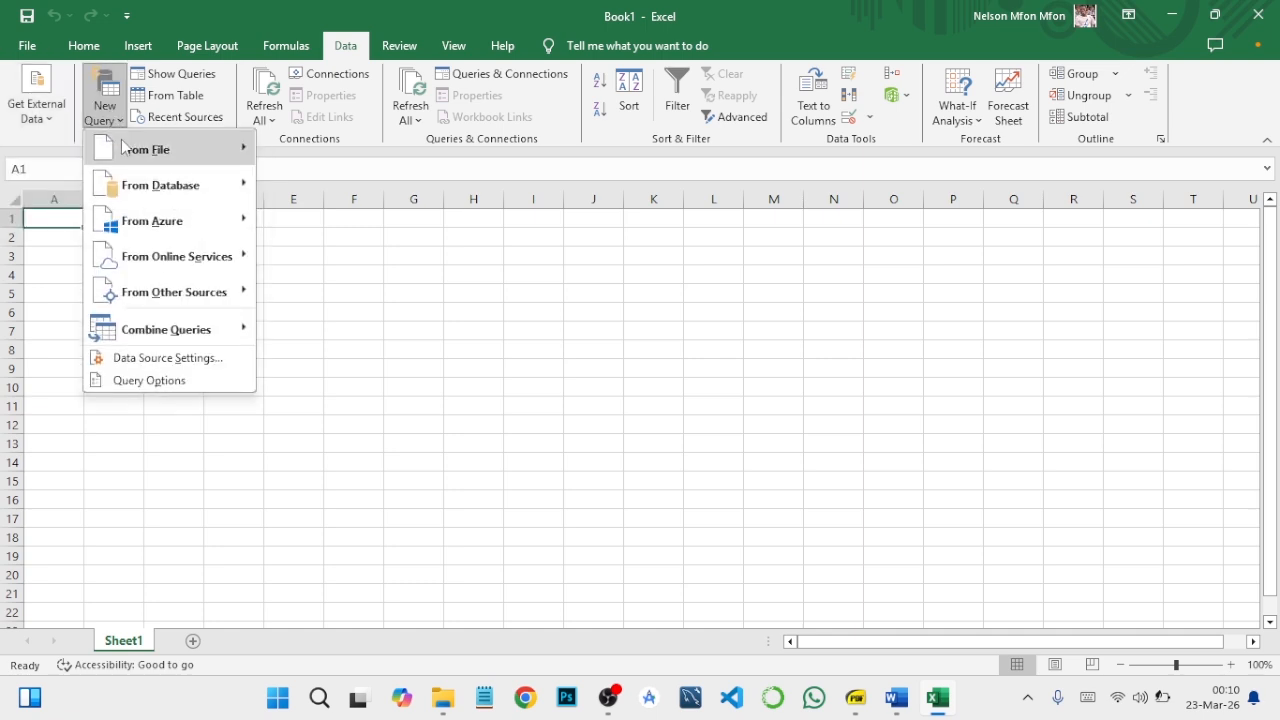
pyautogui.moveTo(122, 148)
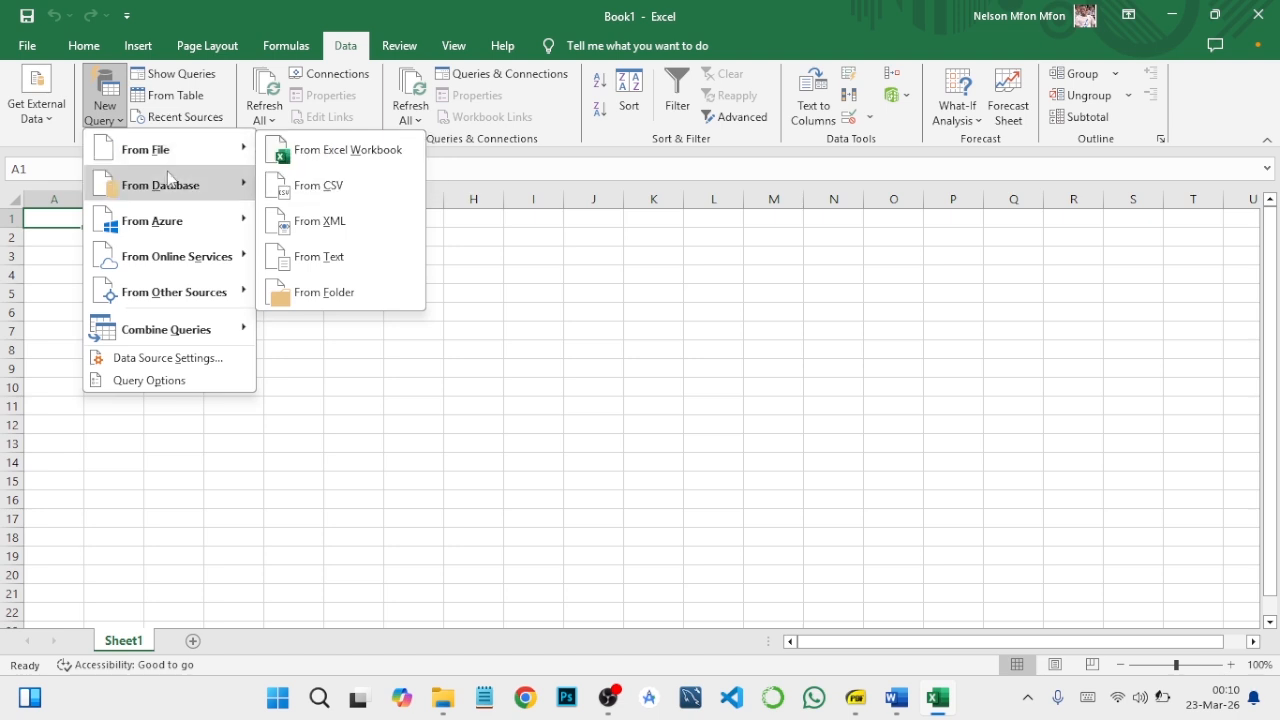
pyautogui.click(349, 150)
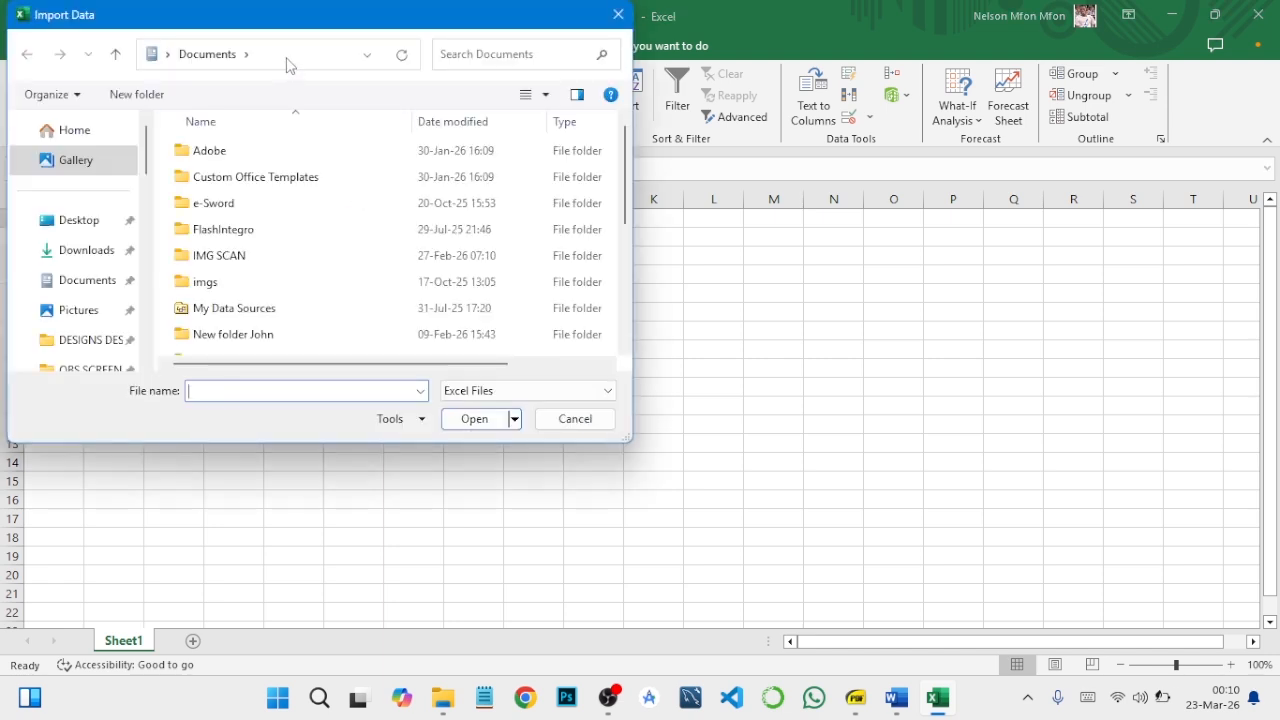
pyautogui.moveTo(280, 17); pyautogui.dragTo(410, 52)
pyautogui.scroll(-5, 240, 210)
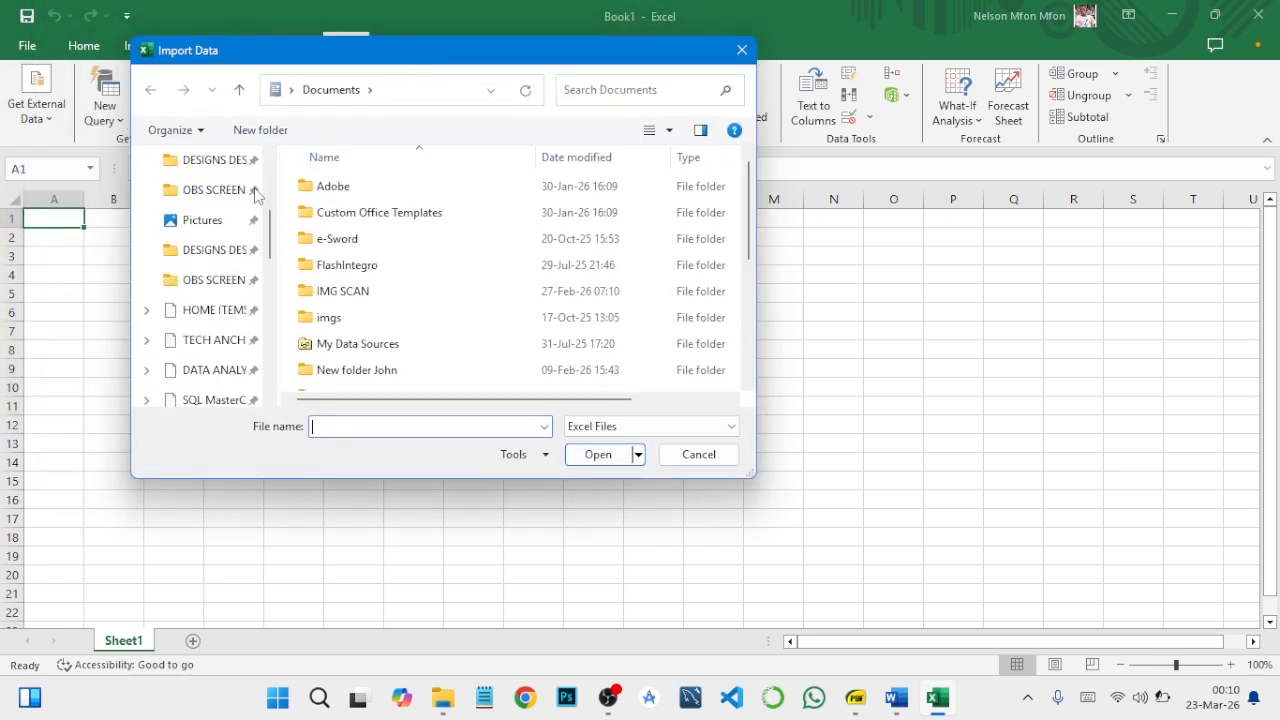
pyautogui.click(217, 283)
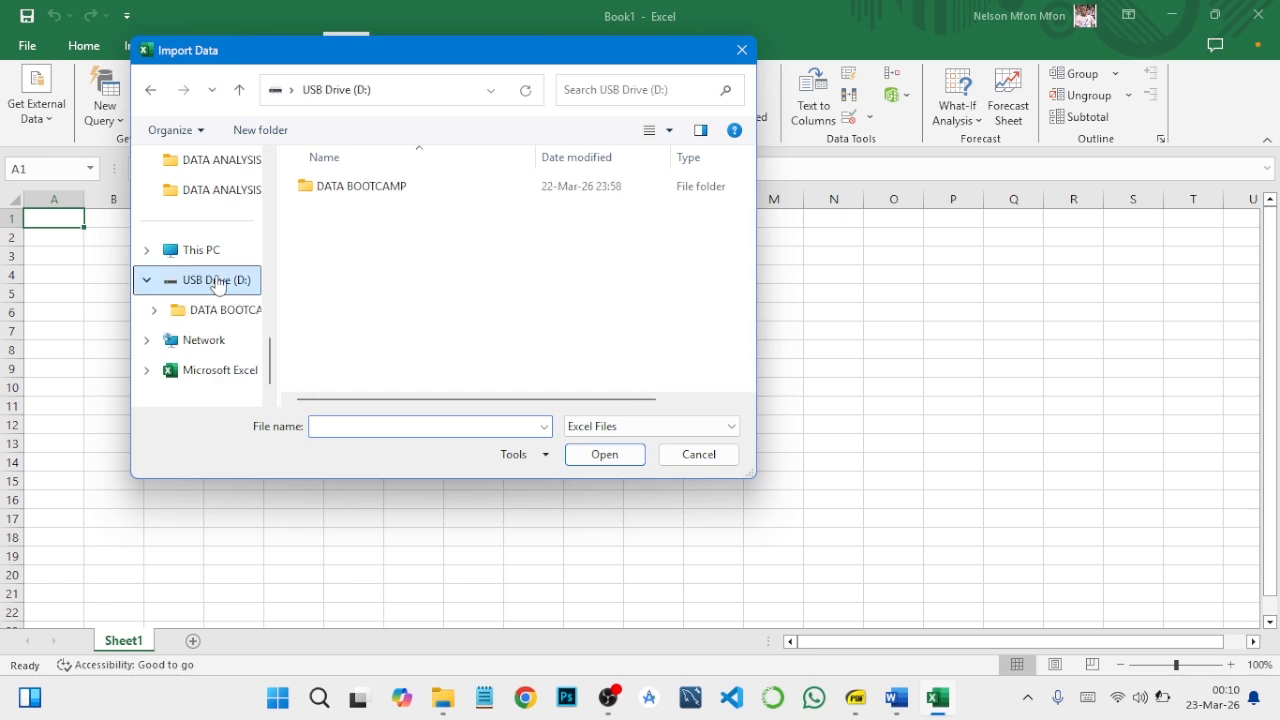
pyautogui.doubleClick(340, 188)
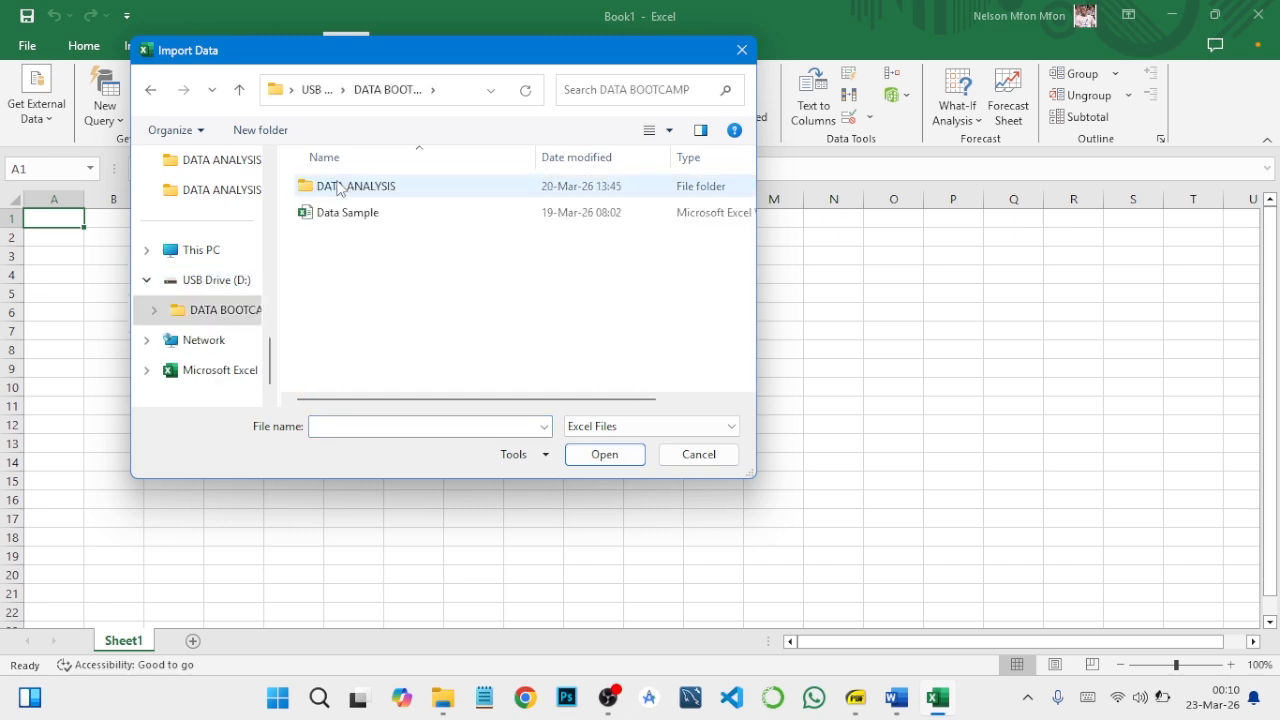
pyautogui.click(341, 215)
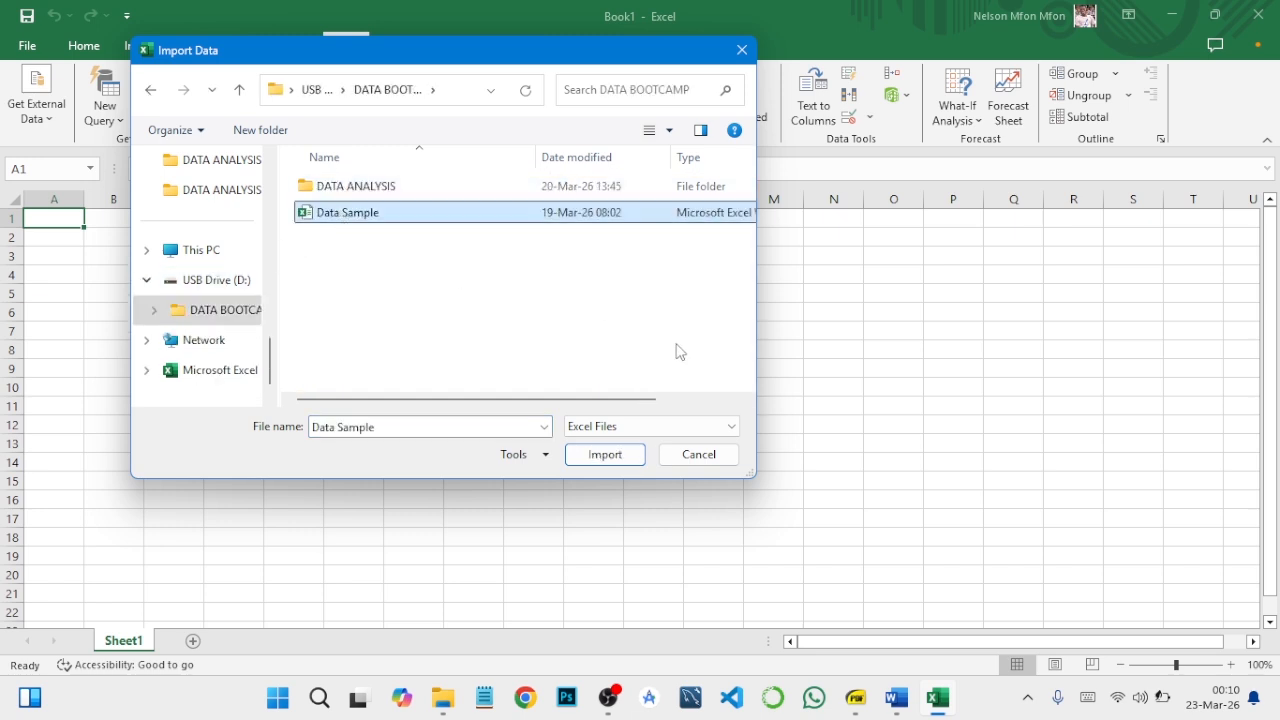
pyautogui.click(605, 455)
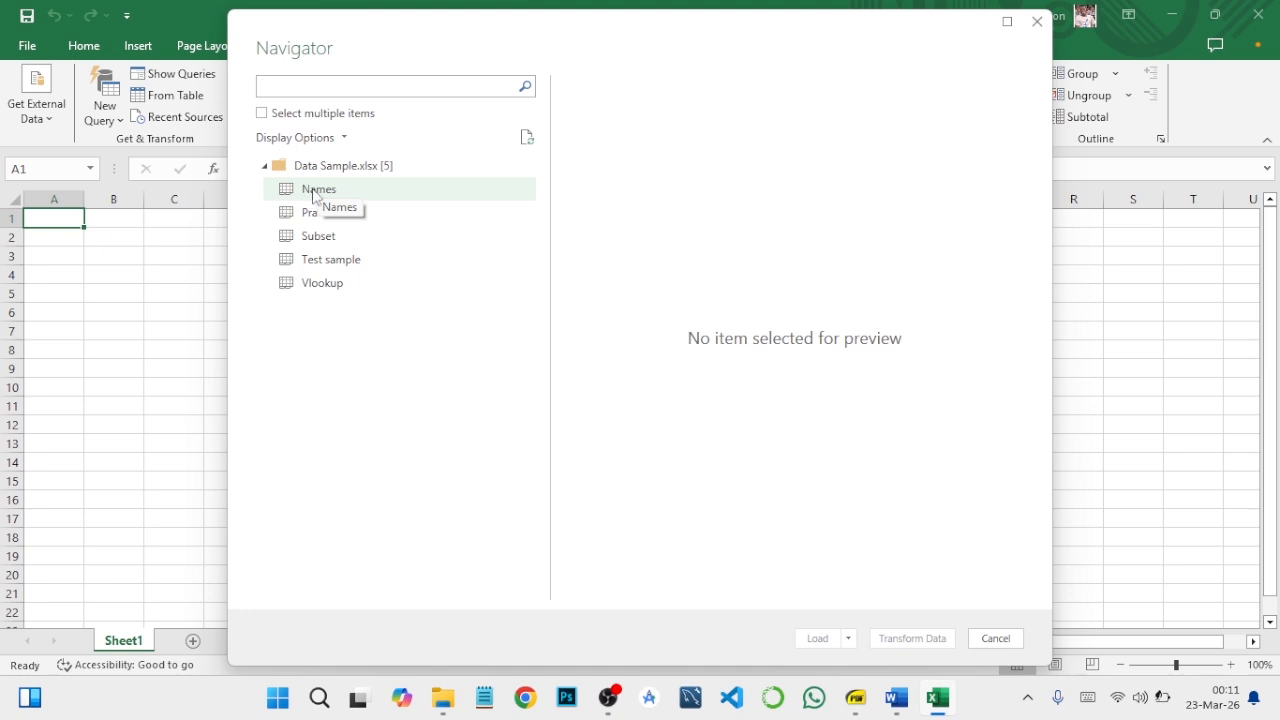
# Step: Preview the Test sample sheet's data and load it into the Power Query Editor for transformation
pyautogui.click(326, 262)
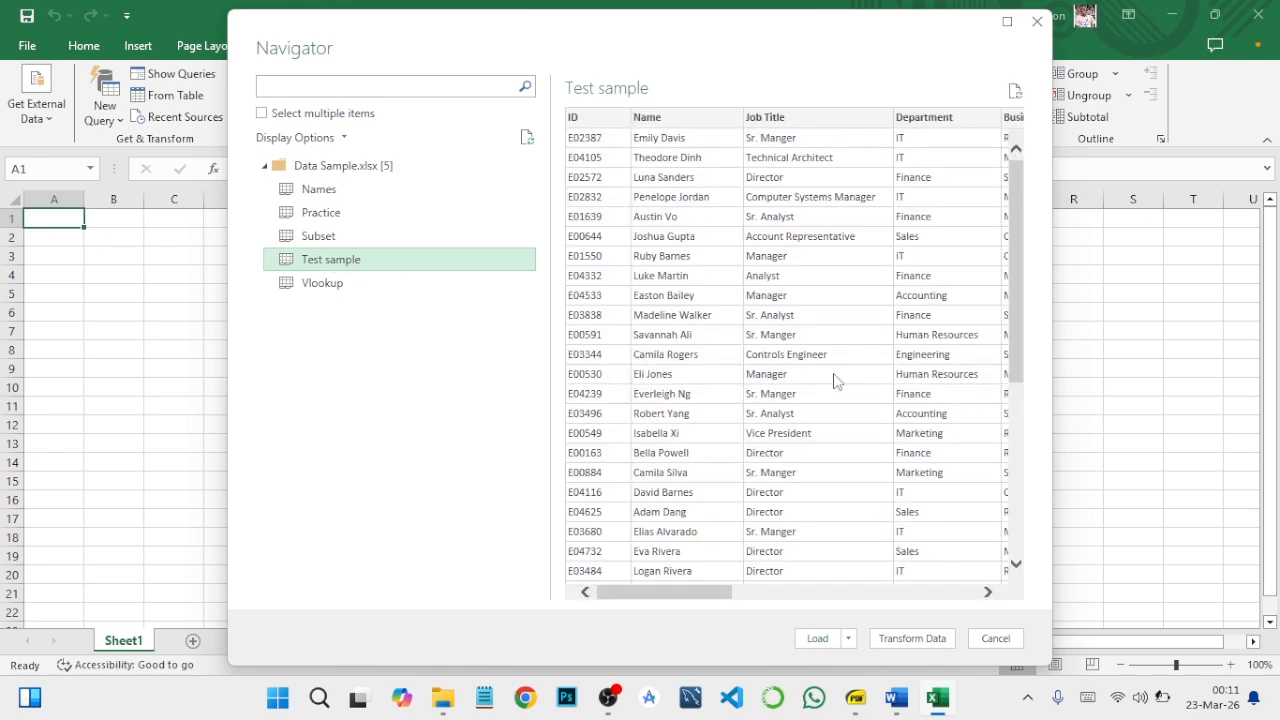
pyautogui.scroll(-1, 882, 210)
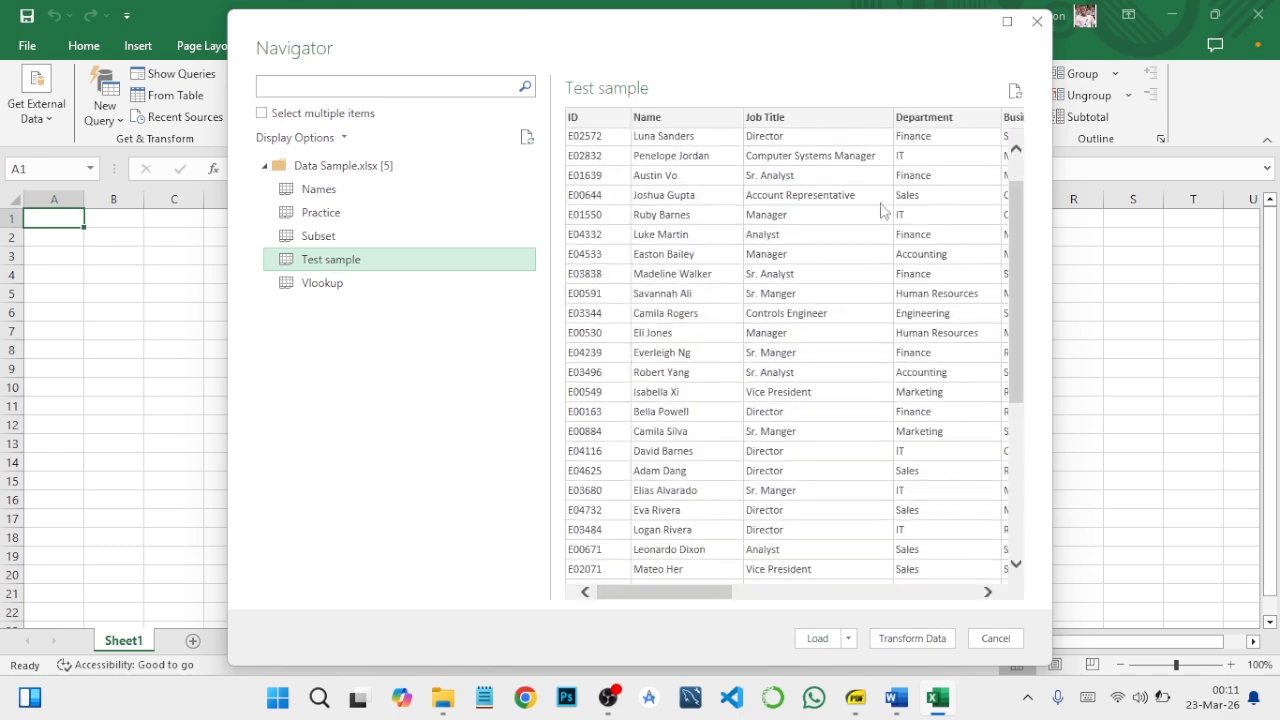
pyautogui.scroll(-5, 880, 212)
pyautogui.moveTo(697, 597); pyautogui.dragTo(641, 594)
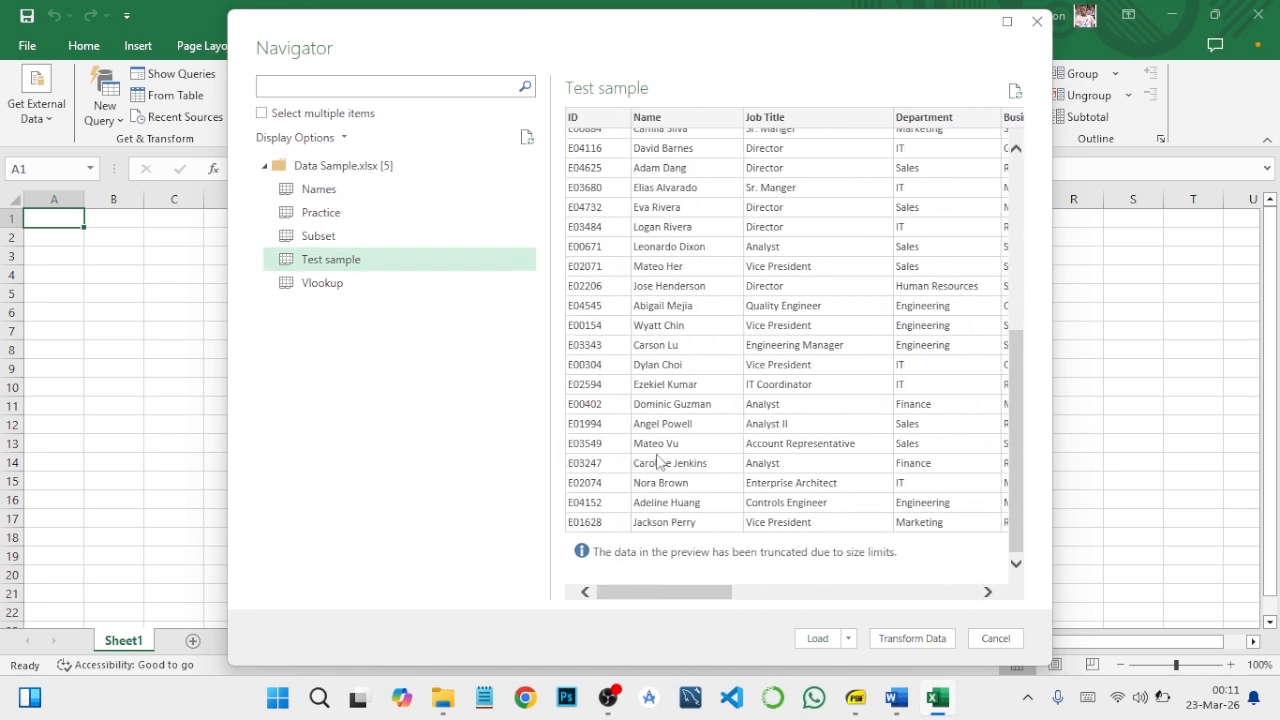
pyautogui.scroll(5, 657, 452)
pyautogui.scroll(-5, 657, 450)
pyautogui.scroll(6, 880, 390)
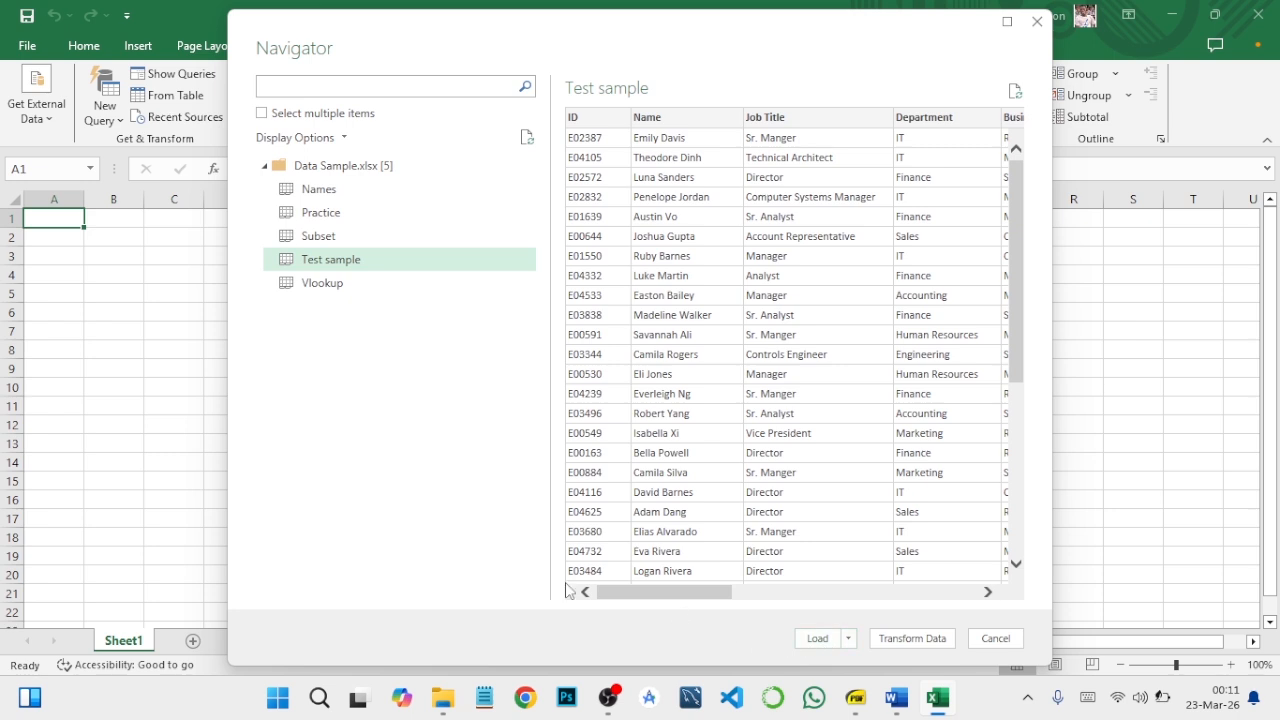
pyautogui.click(903, 640)
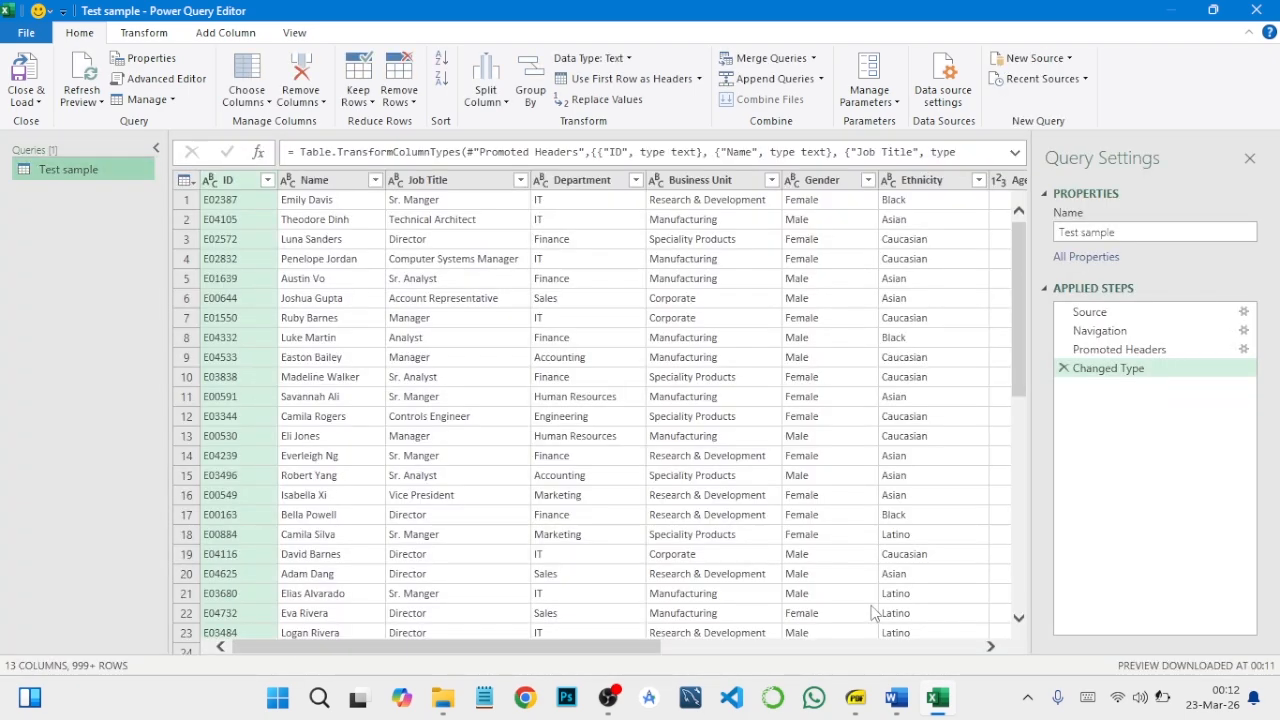
# Step: Review the Power Query topics in the SumatraPDF course outline and return to the Power Query Editor
pyautogui.click(855, 698)
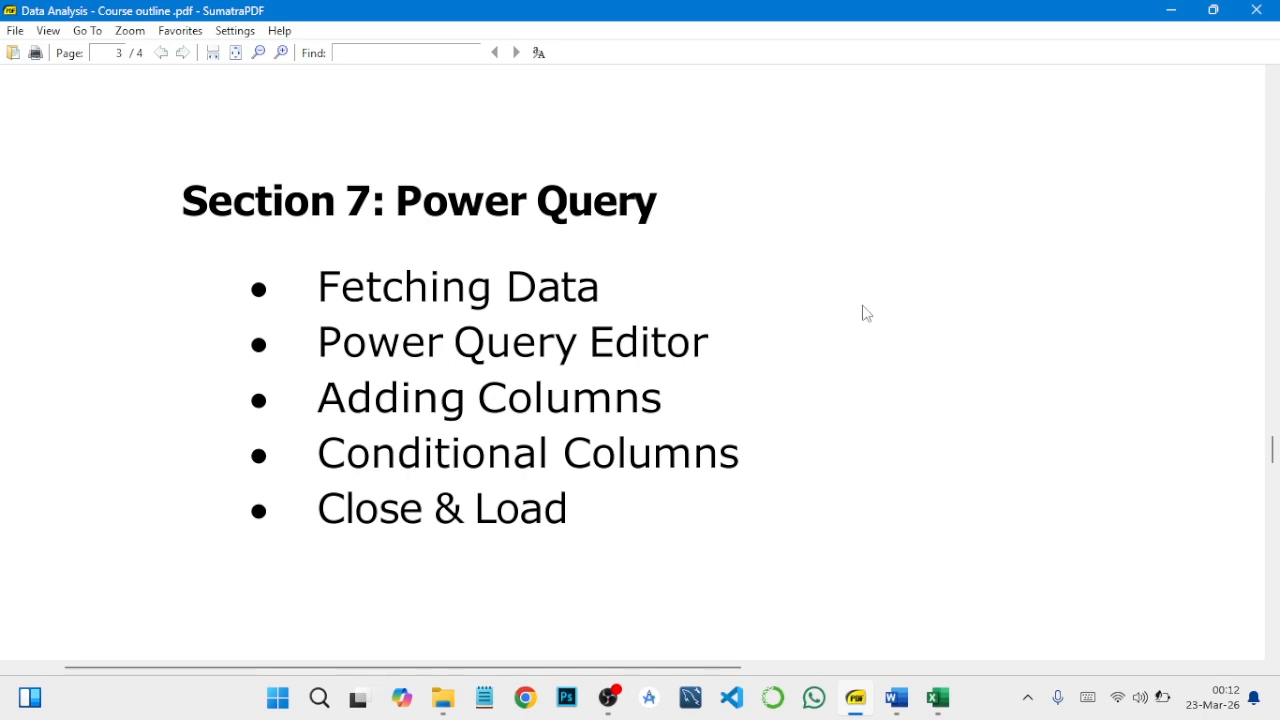
pyautogui.click(1168, 11)
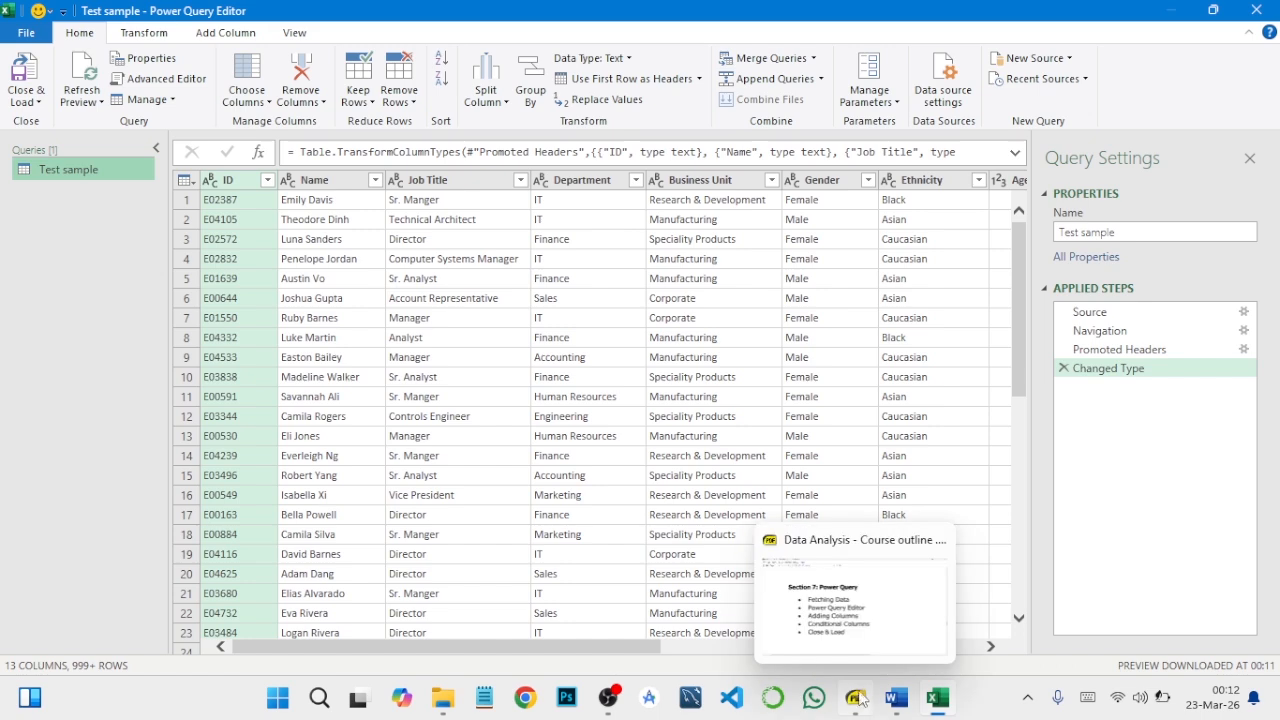
pyautogui.click(843, 618)
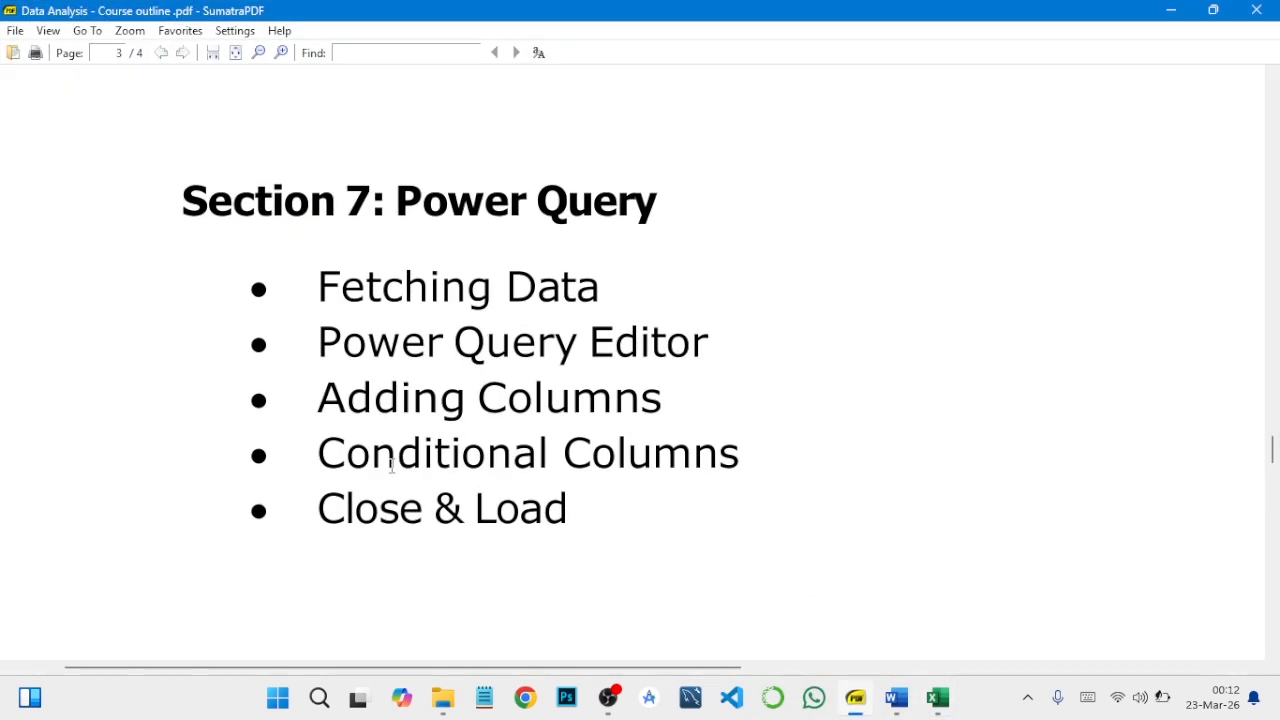
pyautogui.click(1170, 12)
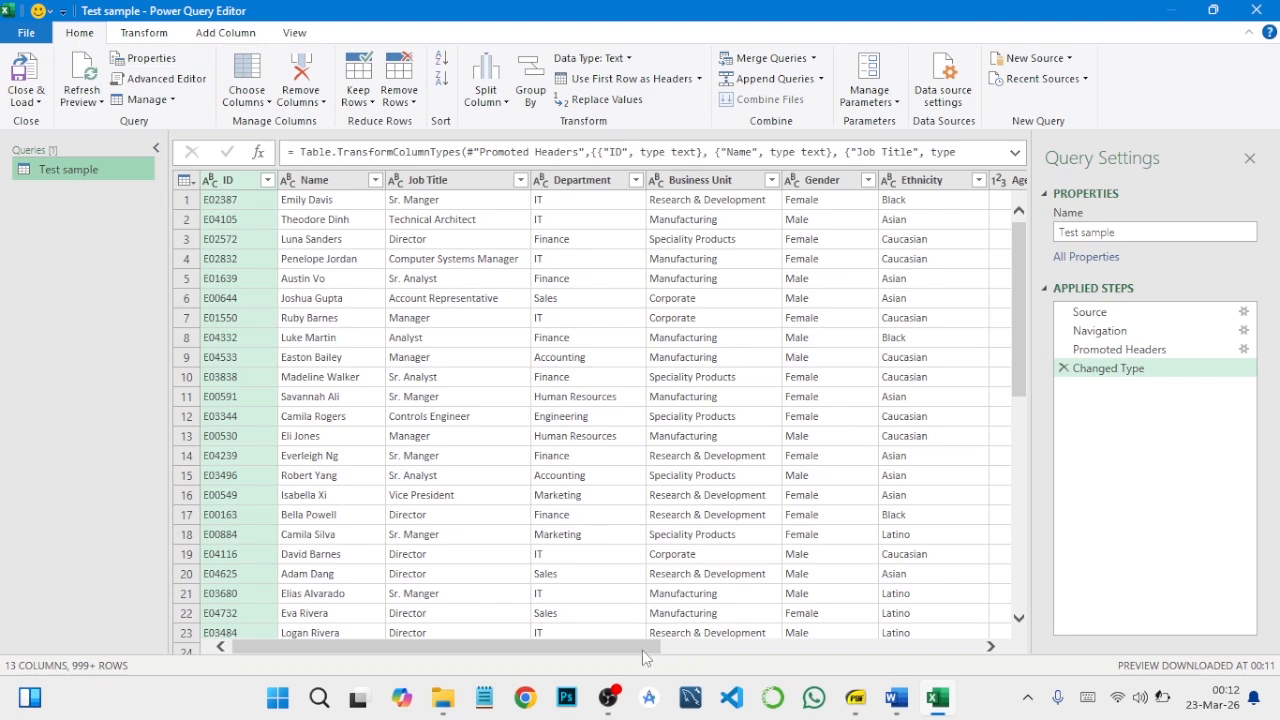
# Step: Set the Age column's data type to Whole Number
pyautogui.moveTo(652, 648); pyautogui.dragTo(984, 641)
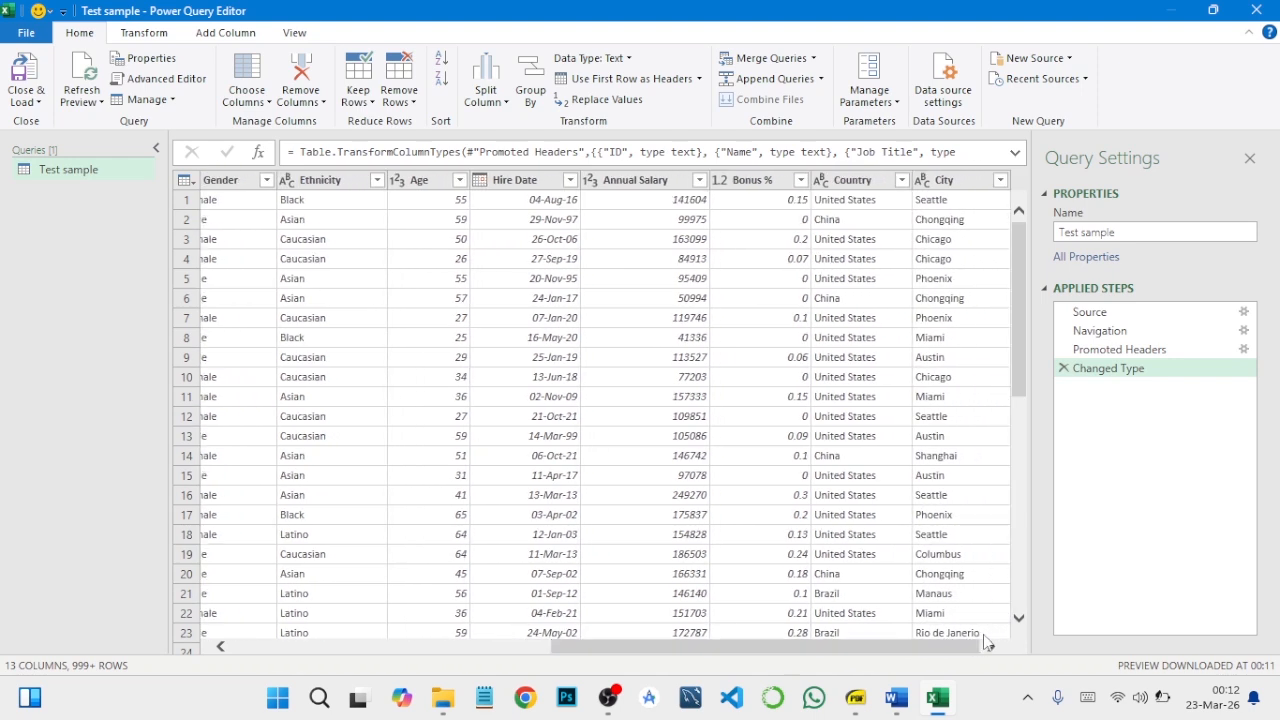
pyautogui.click(459, 181)
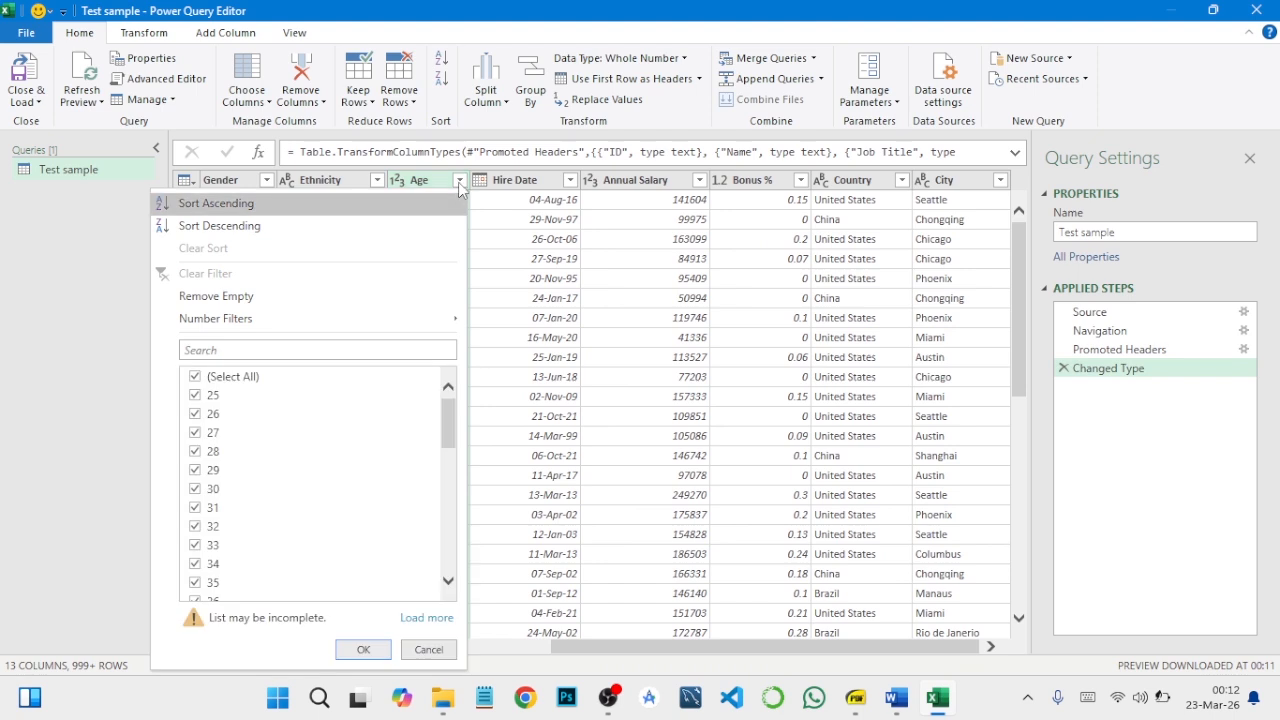
pyautogui.click(459, 181)
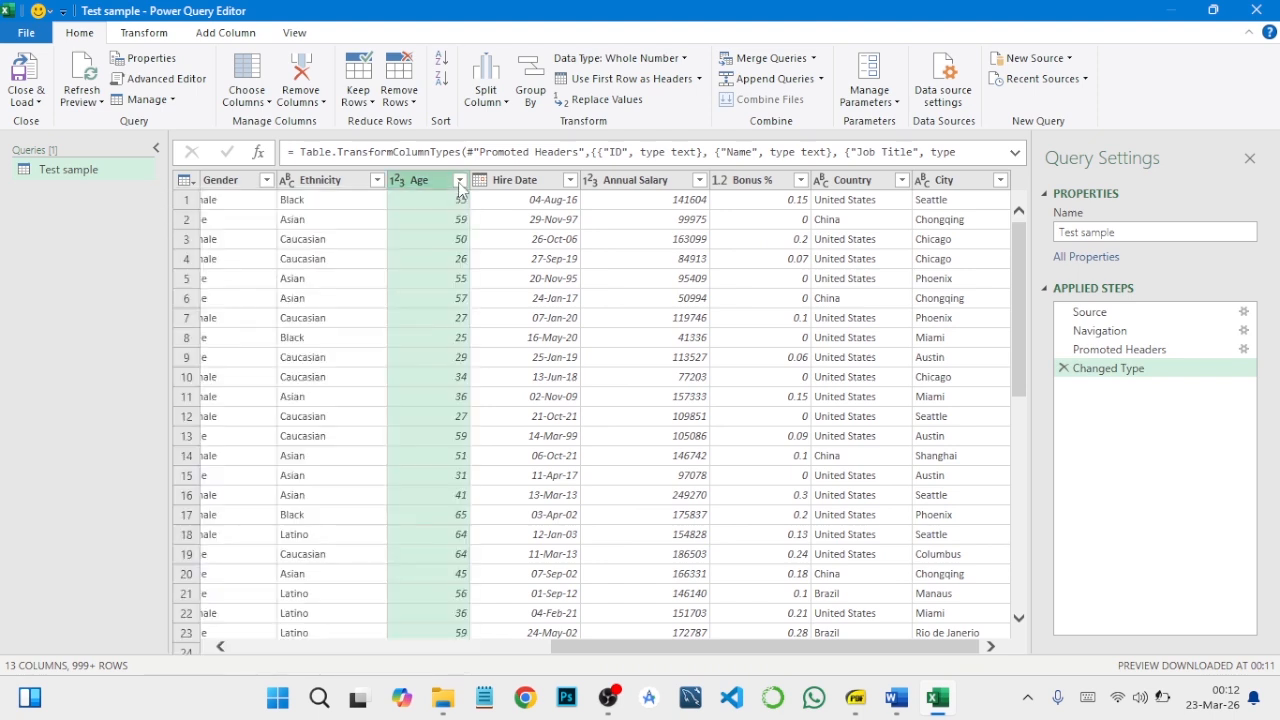
pyautogui.click(398, 181)
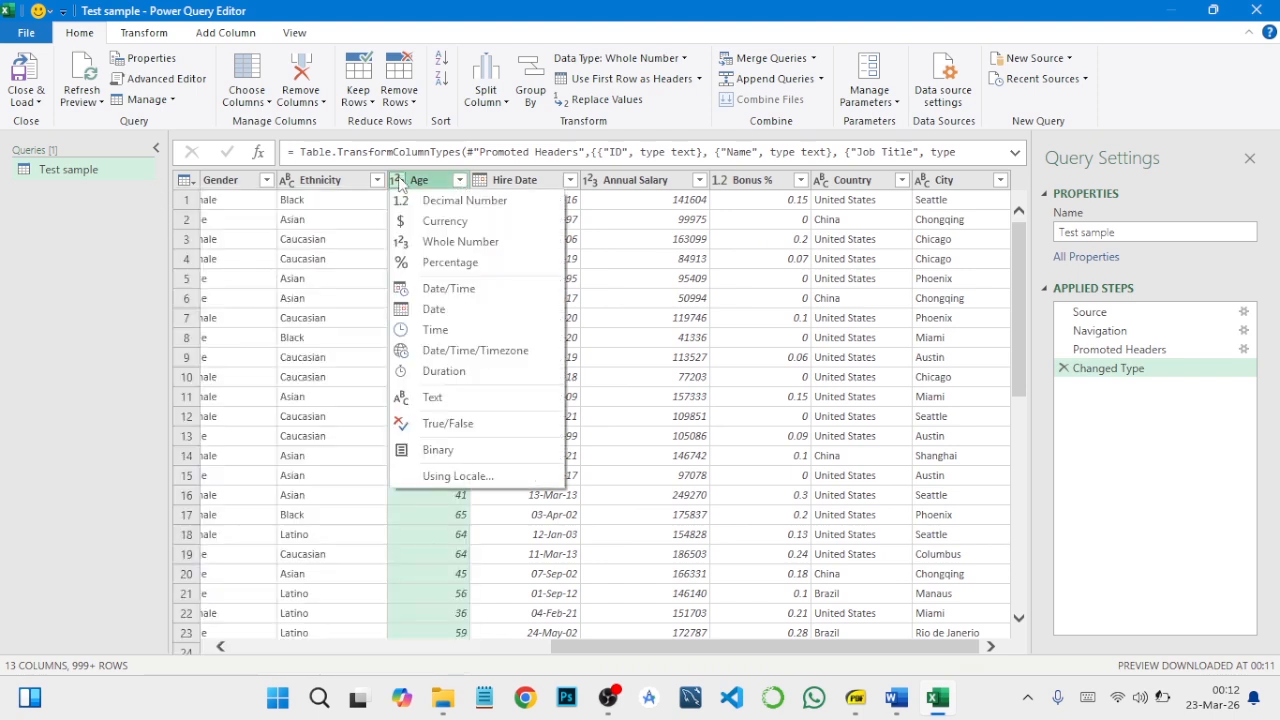
pyautogui.click(438, 242)
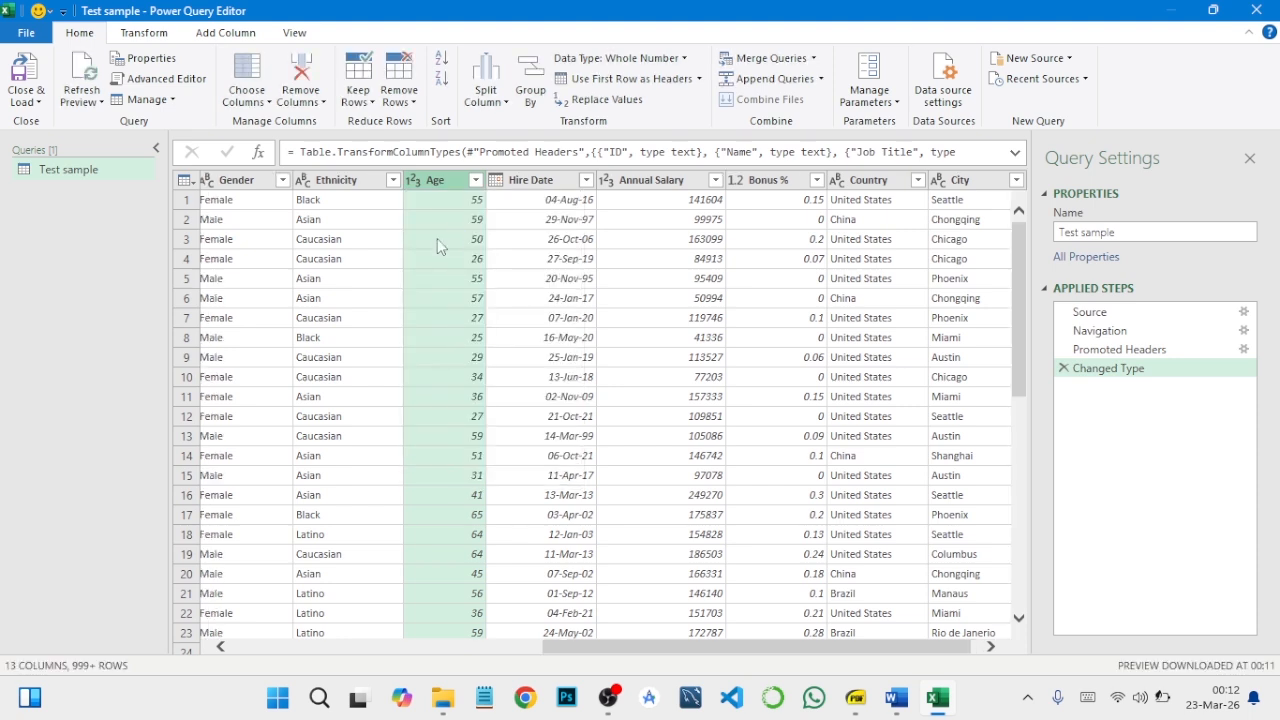
# Step: Change the Annual Salary column's data type to Currency, replacing the current type conversion
pyautogui.click(608, 182)
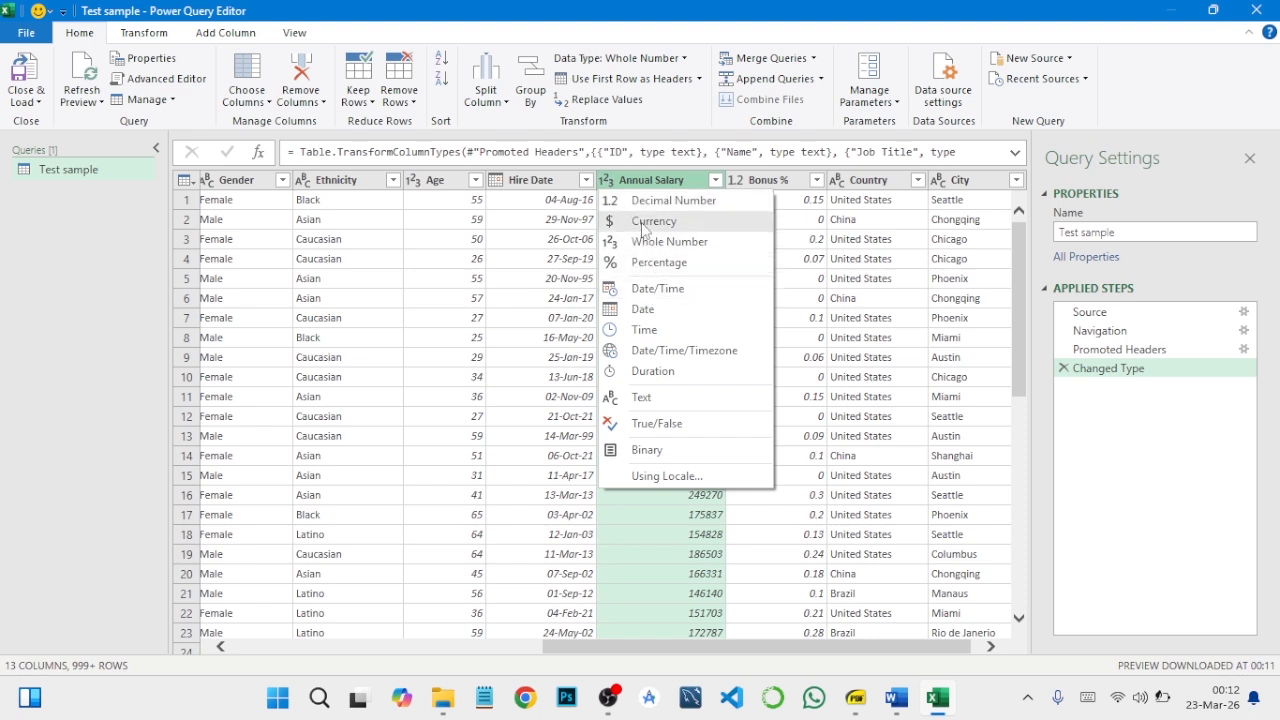
pyautogui.click(644, 222)
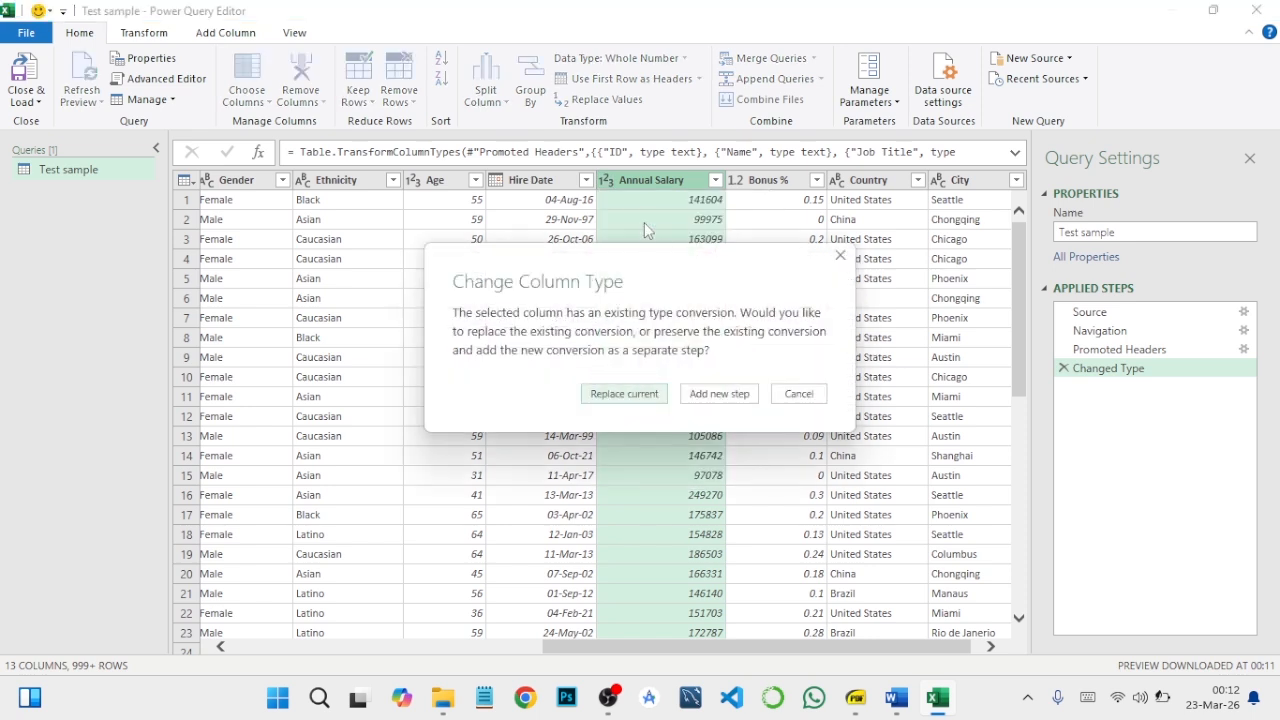
pyautogui.click(638, 395)
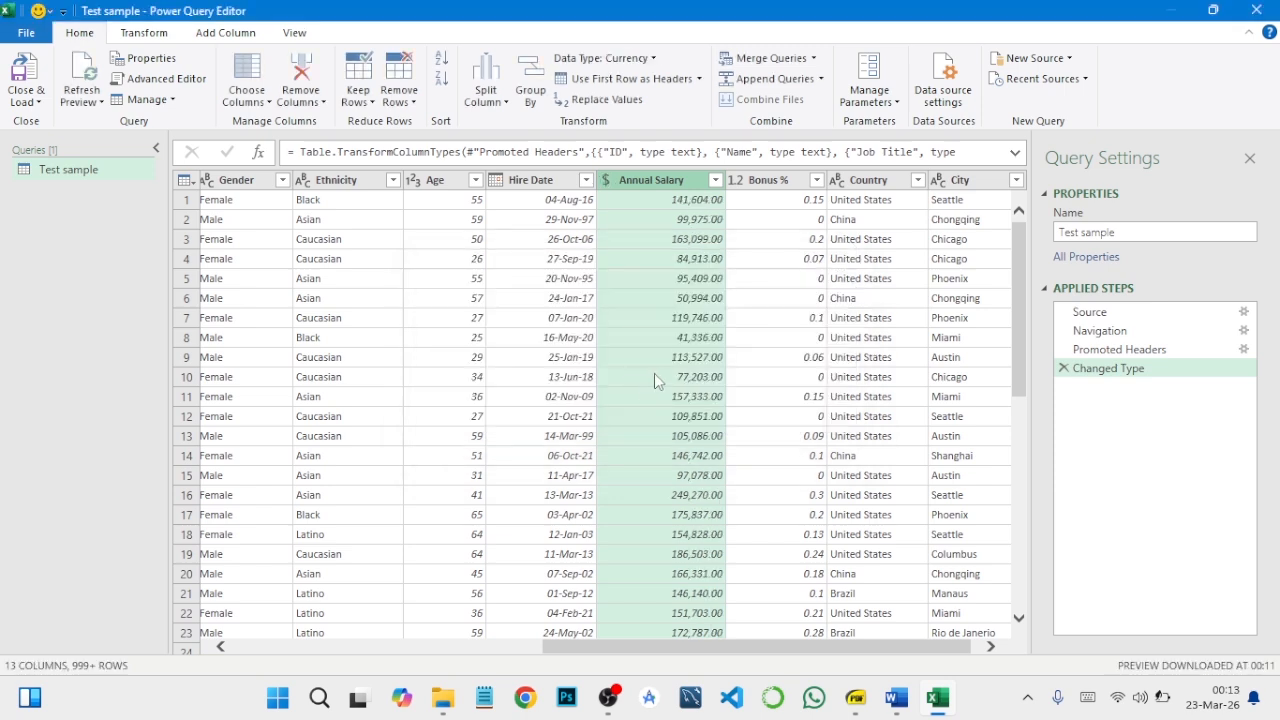
pyautogui.click(665, 221)
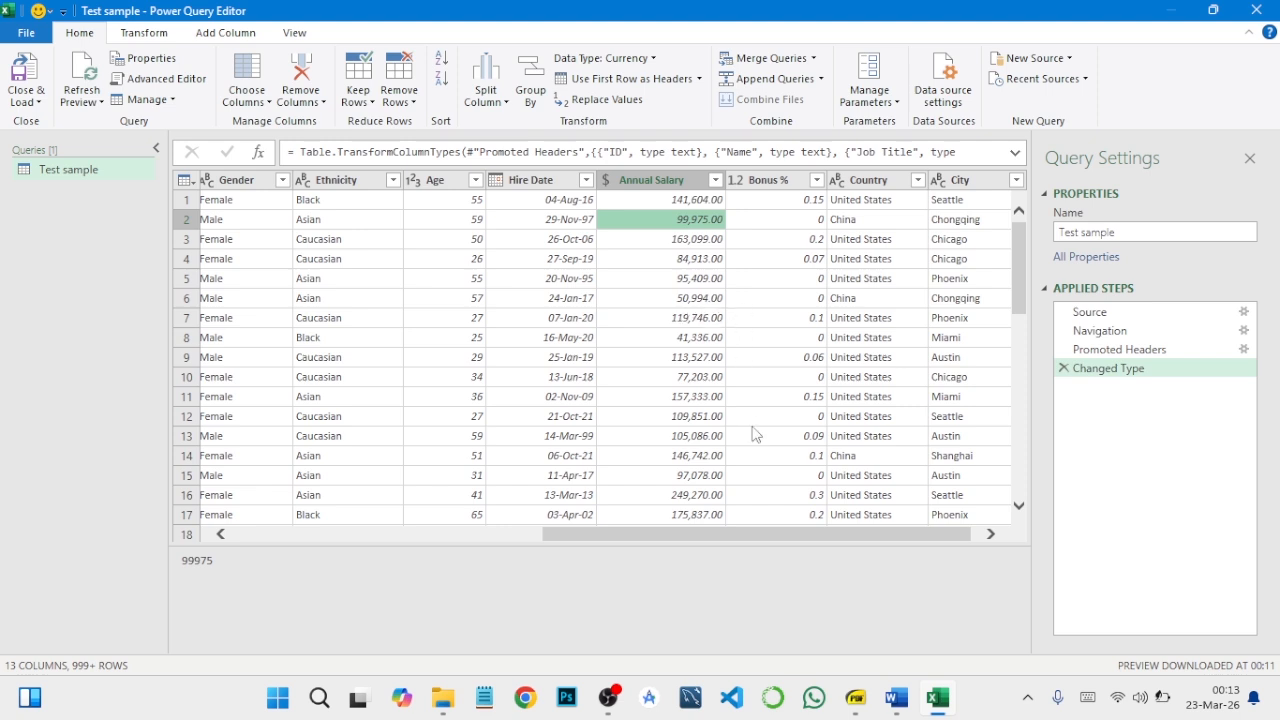
# Step: Add a custom column named Company that fills every row with the text "Tech Anchor"
pyautogui.moveTo(762, 537); pyautogui.dragTo(857, 540)
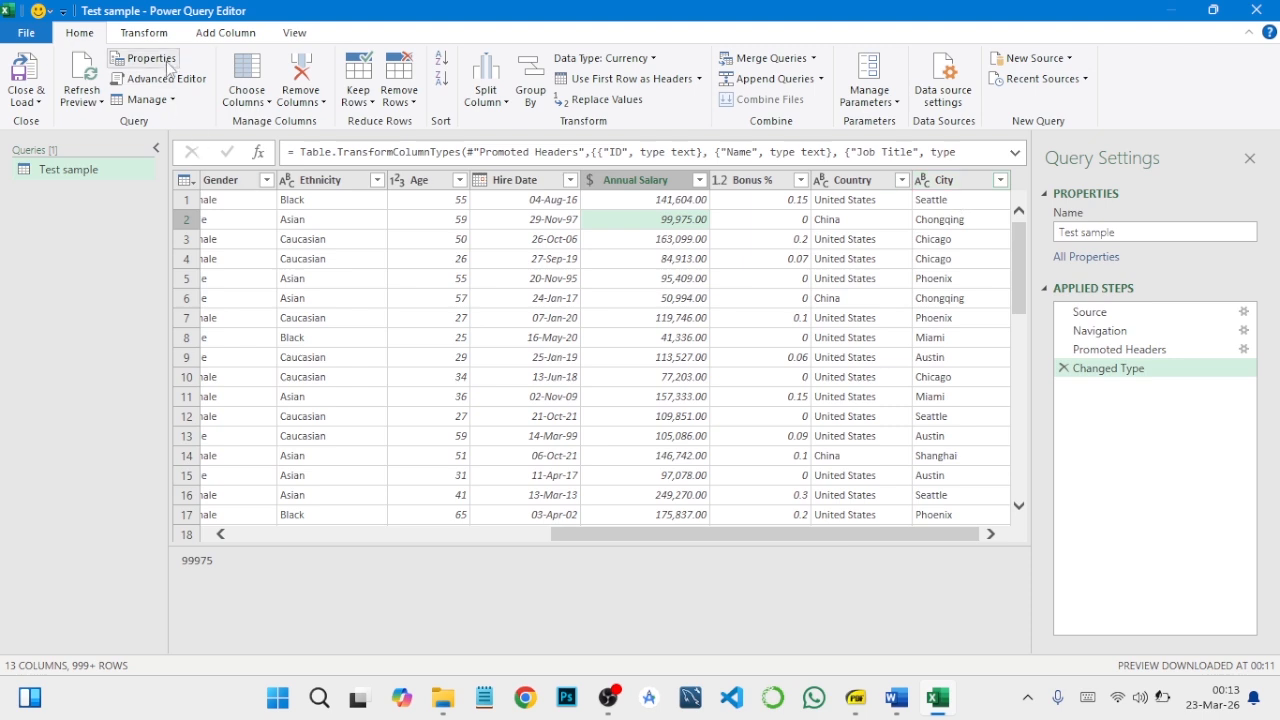
pyautogui.click(206, 36)
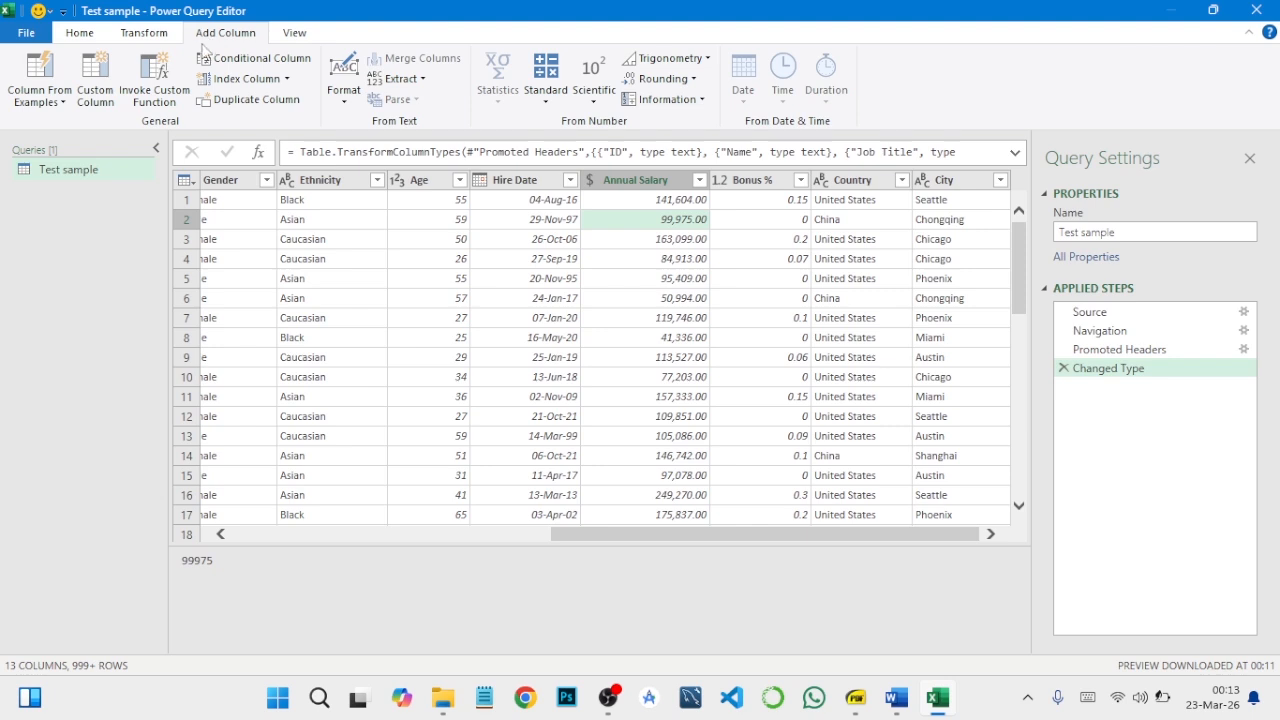
pyautogui.click(95, 85)
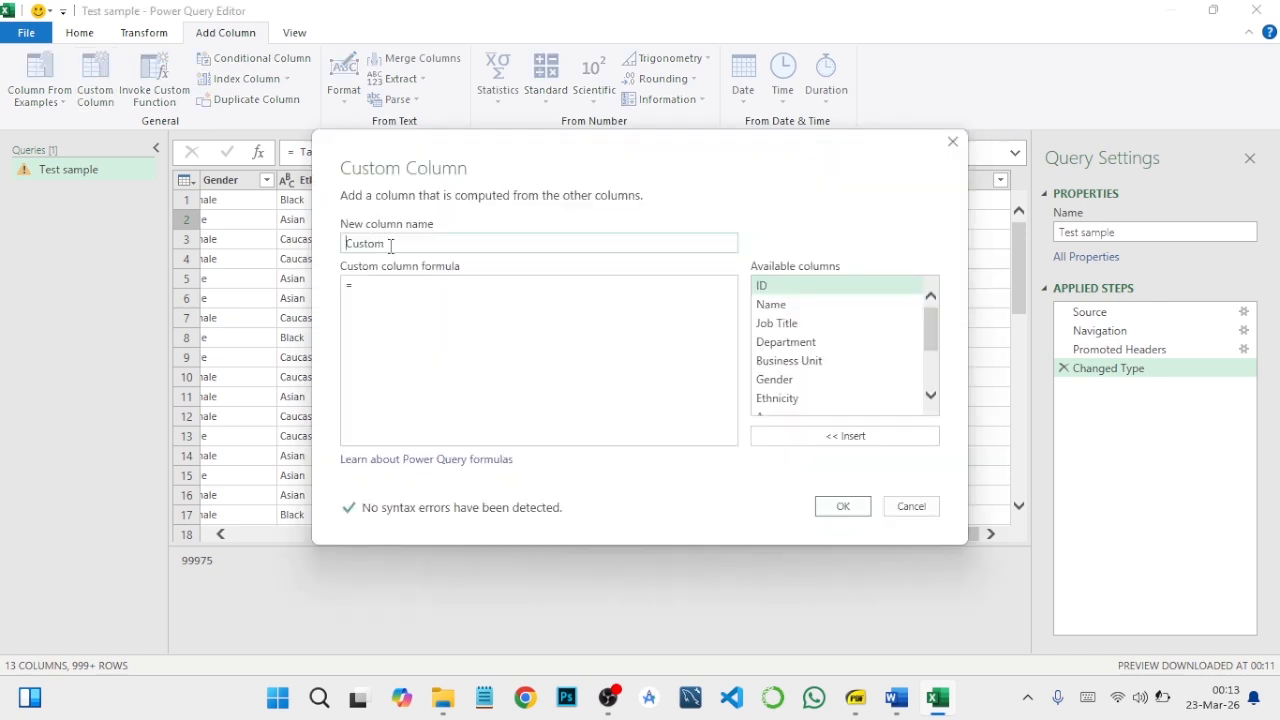
pyautogui.doubleClick(397, 243)
pyautogui.press('BackSpace')
pyautogui.press('BackSpace')
pyautogui.press('BackSpace')
pyautogui.write('Company')
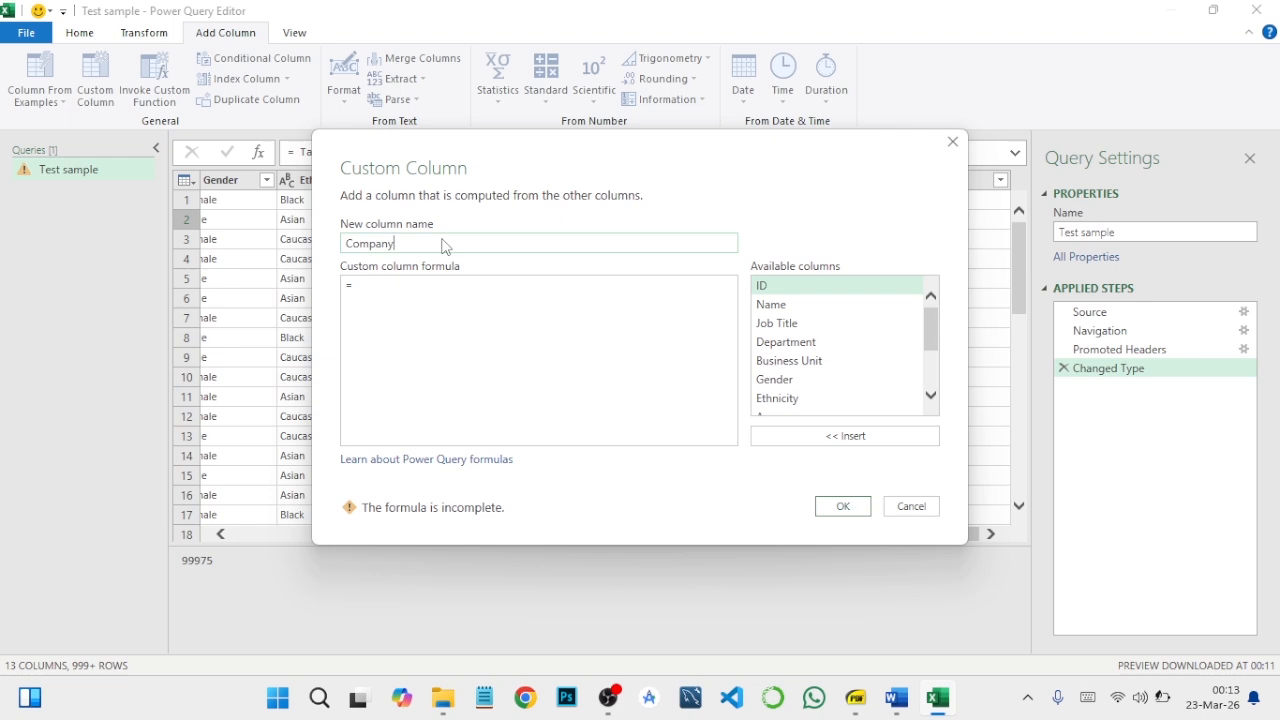
pyautogui.click(375, 289)
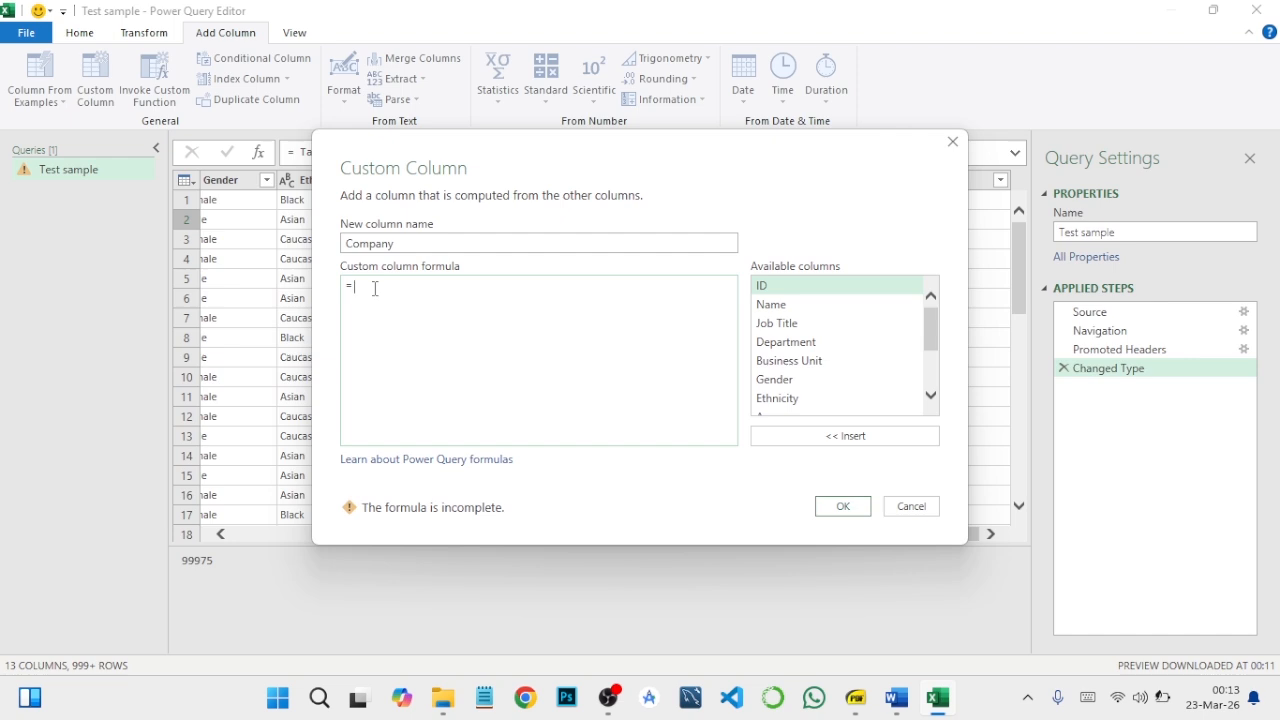
pyautogui.write('"T')
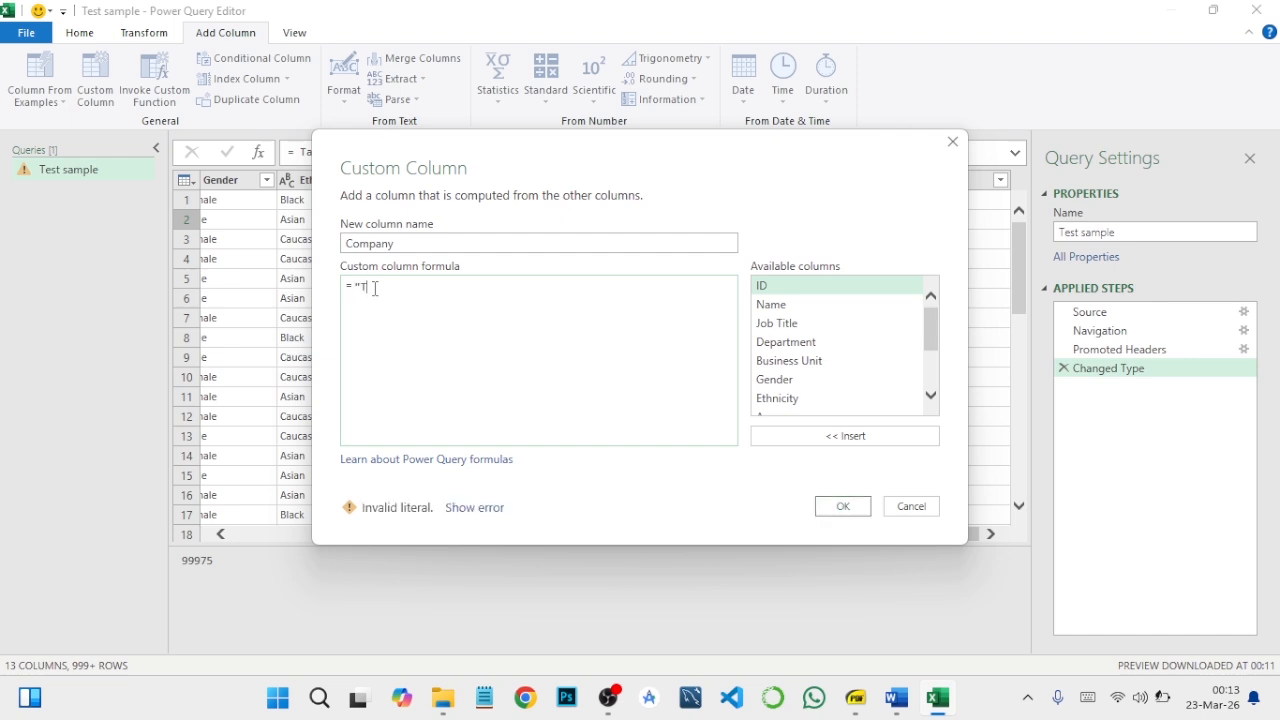
pyautogui.write('ech Anchor"')
pyautogui.click(842, 507)
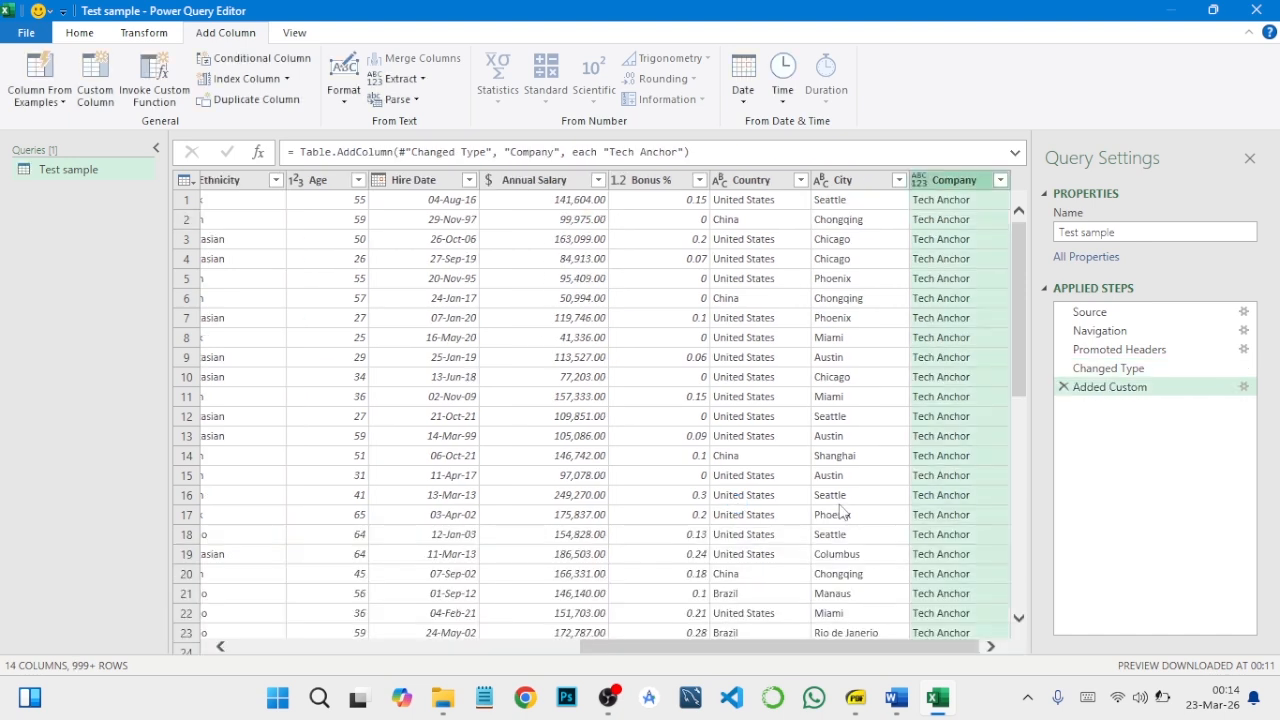
# Step: Try the Text data type on the Company column and delete the resulting type-change step
pyautogui.click(924, 185)
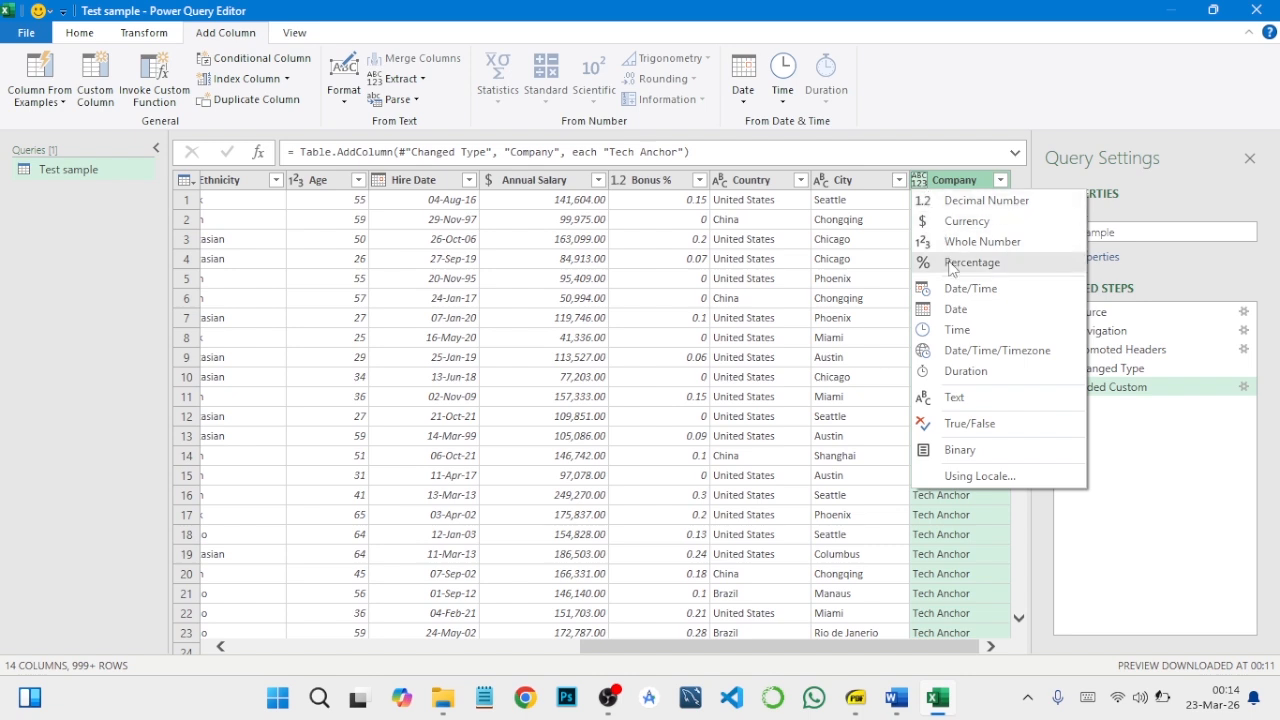
pyautogui.click(943, 396)
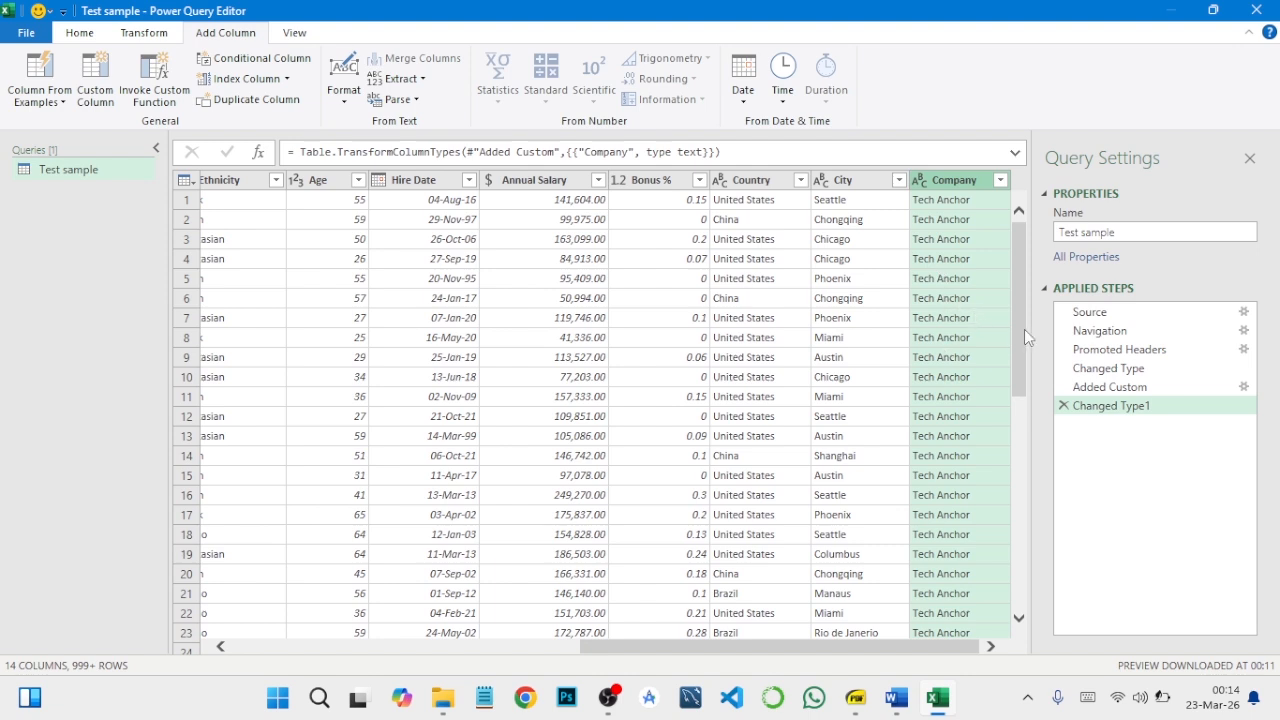
pyautogui.moveTo(1112, 387)
pyautogui.mouseDown()
pyautogui.moveTo(1118, 370)
pyautogui.moveTo(1114, 387)
pyautogui.mouseUp()
pyautogui.click(1065, 410)
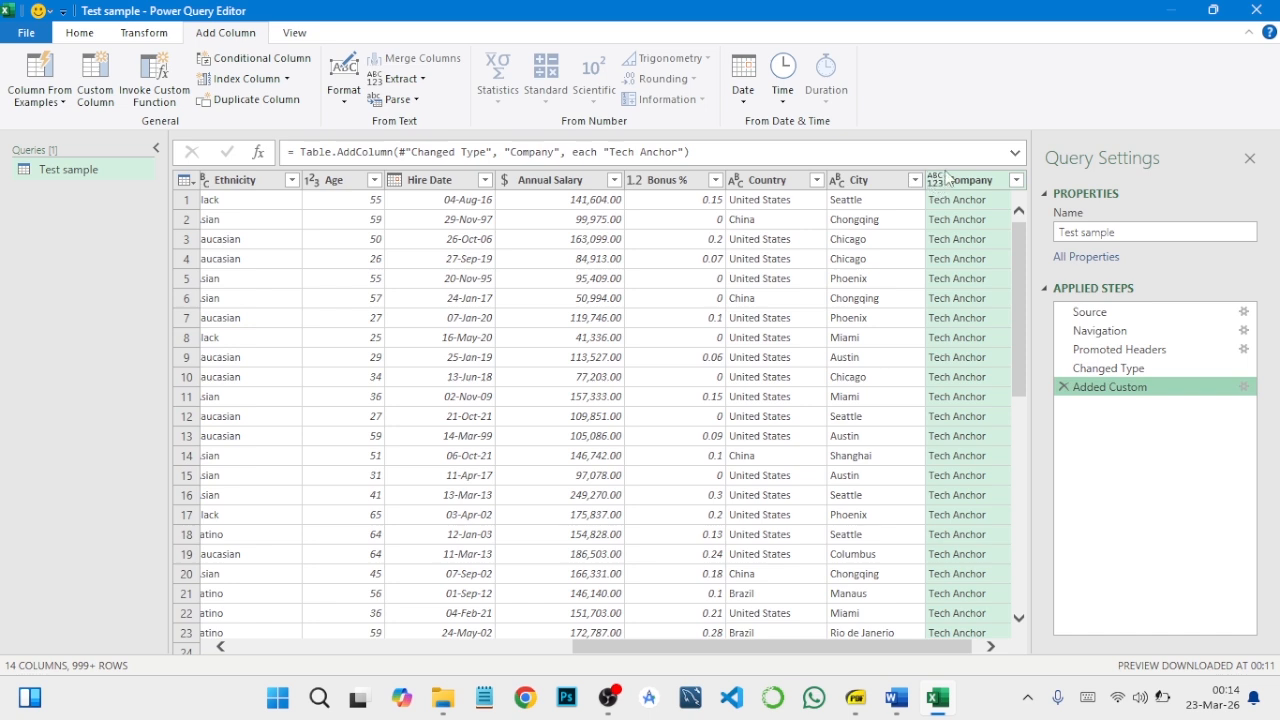
# Step: Set the Company column's data type to Text
pyautogui.click(940, 179)
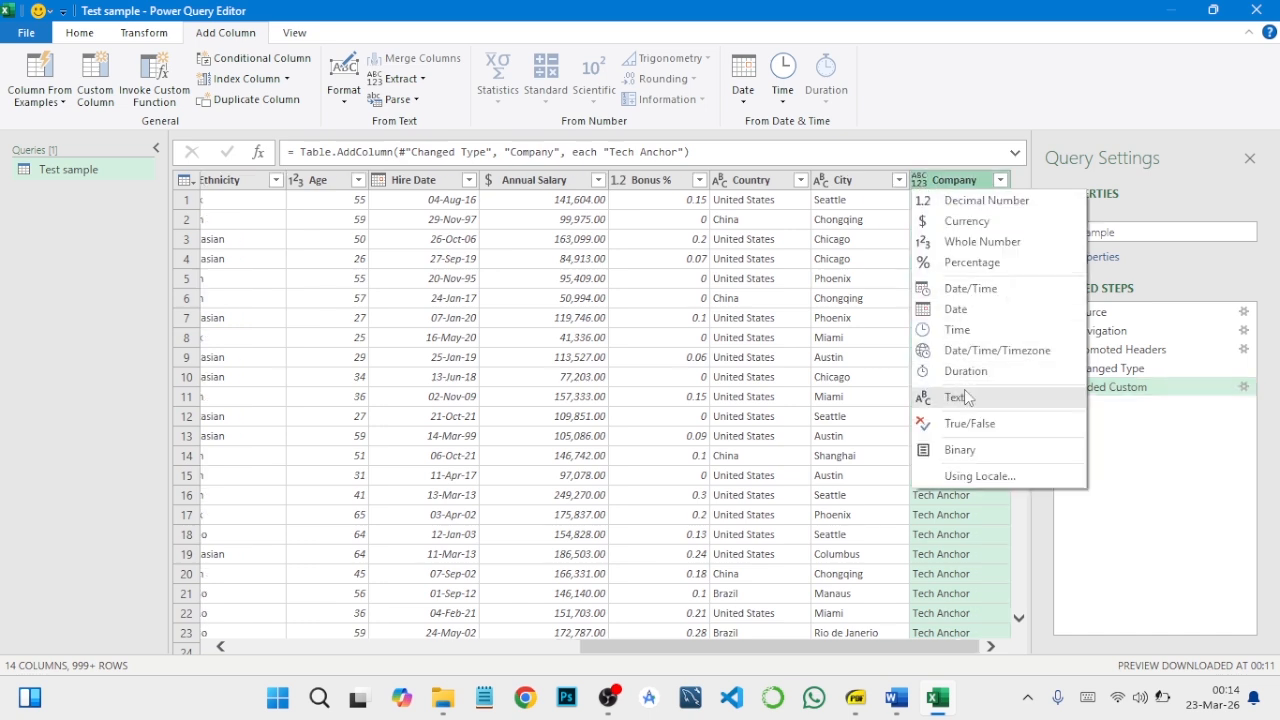
pyautogui.click(955, 397)
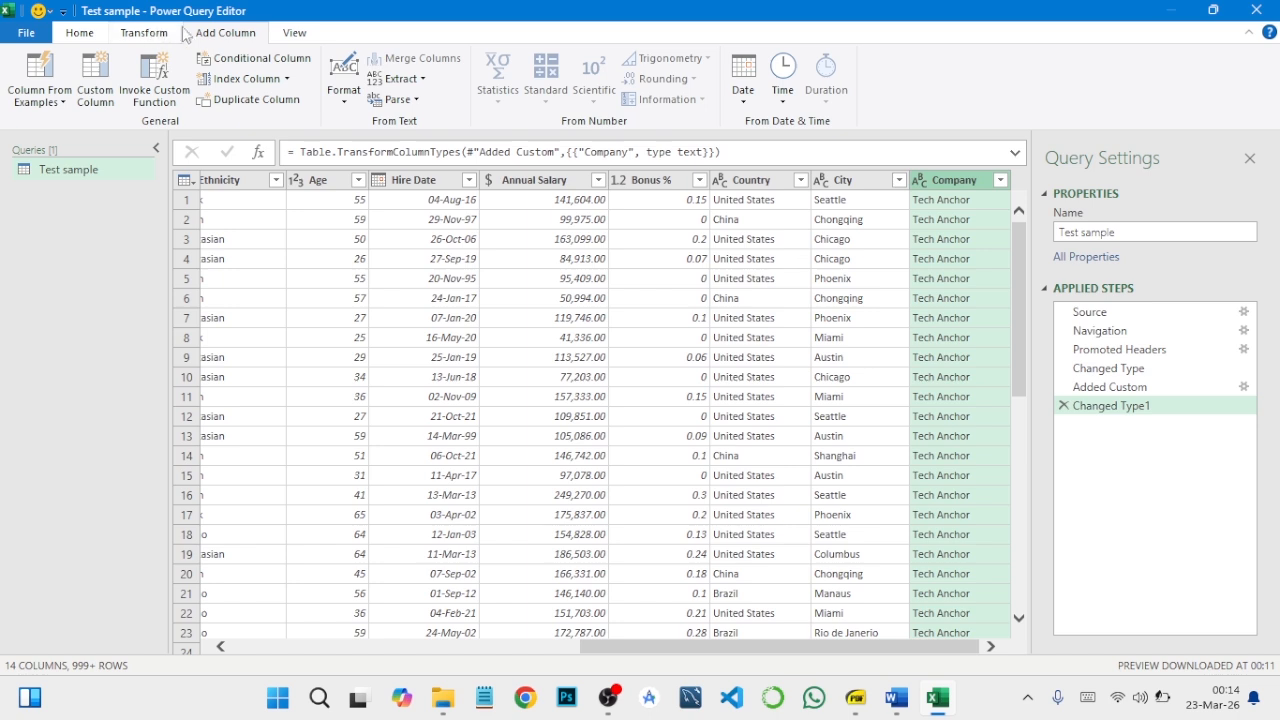
# Step: Begin a conditional column named Bonus with the condition that Annual Salary is greater than 100000
pyautogui.click(240, 58)
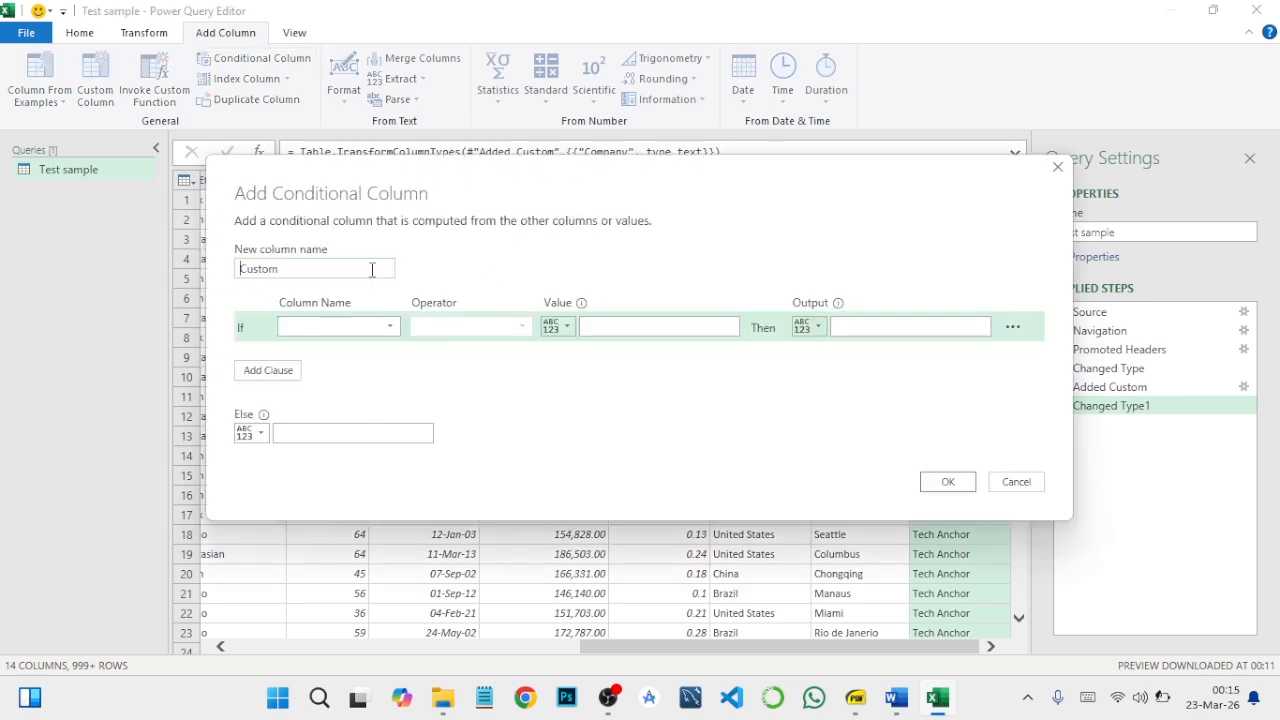
pyautogui.moveTo(282, 269); pyautogui.dragTo(230, 272)
pyautogui.write('Bonus')
pyautogui.click(318, 330)
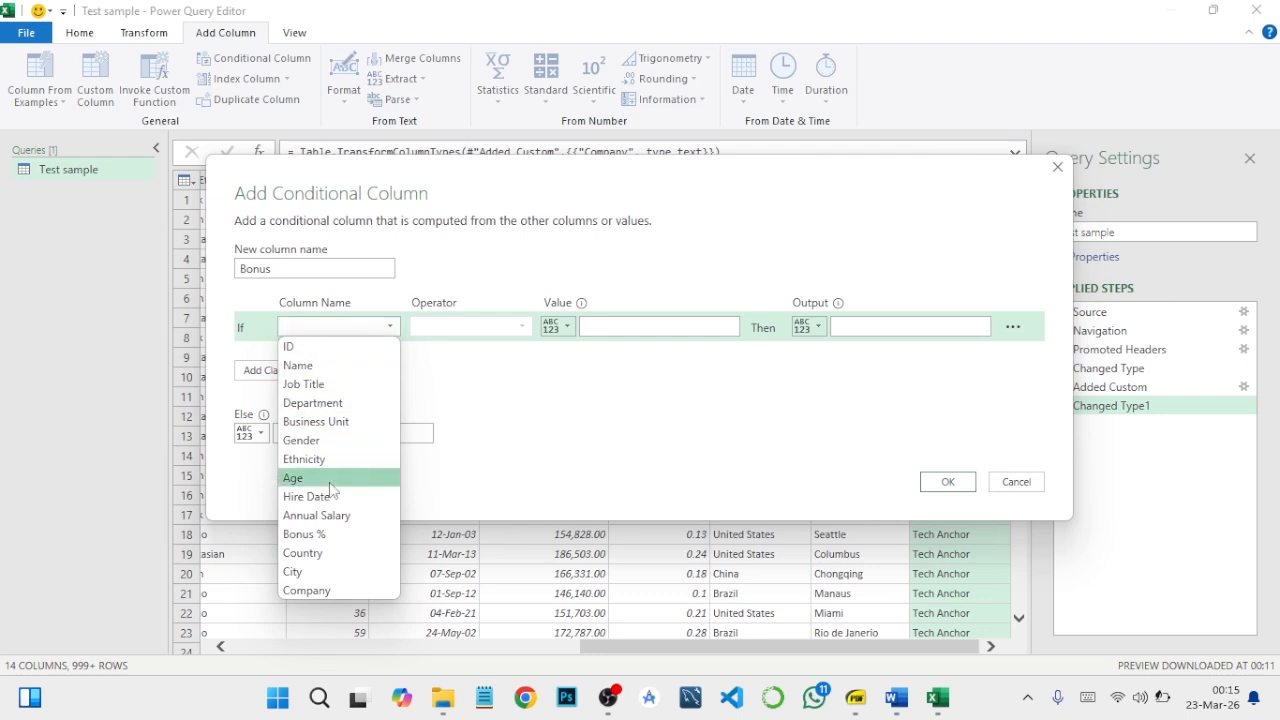
pyautogui.click(330, 519)
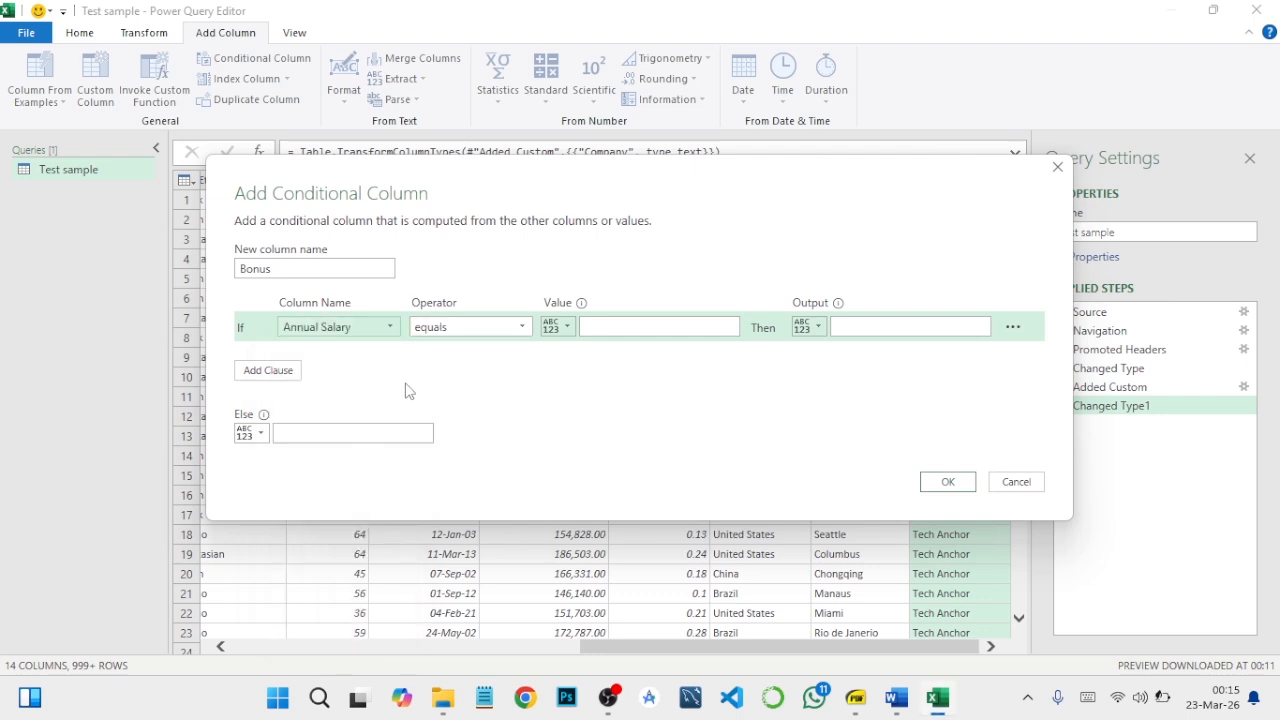
pyautogui.click(490, 328)
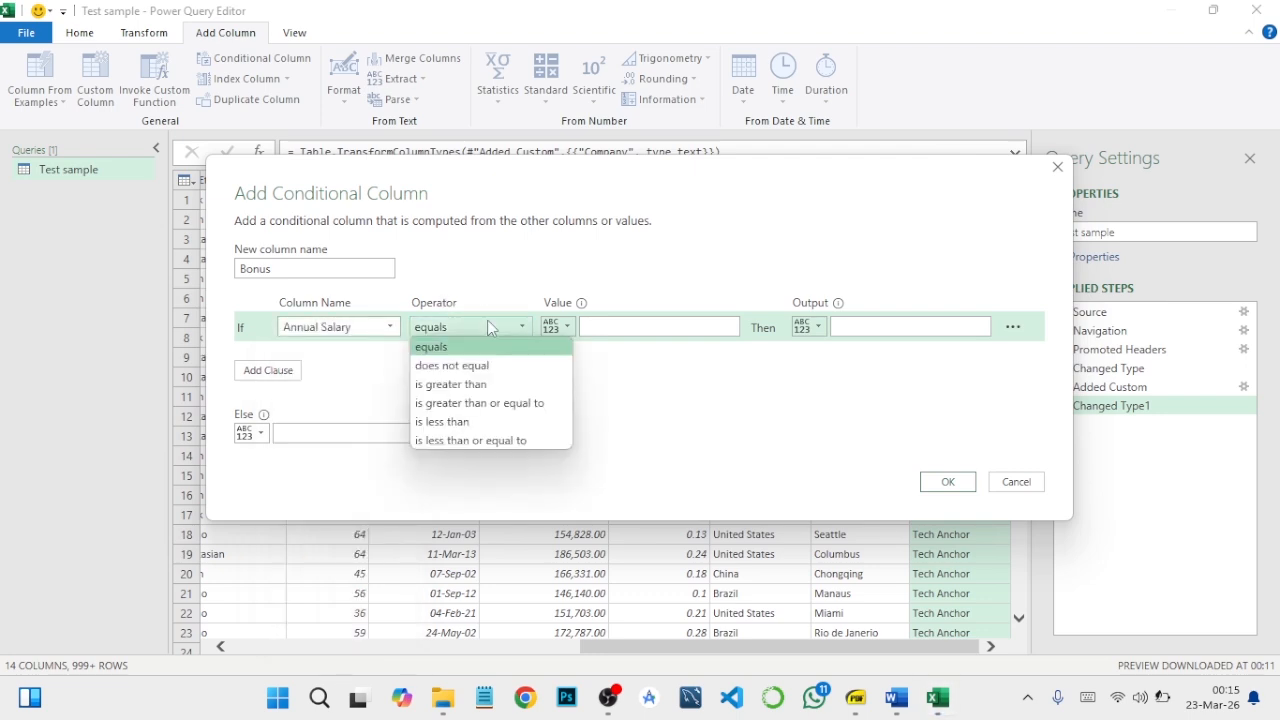
pyautogui.click(486, 386)
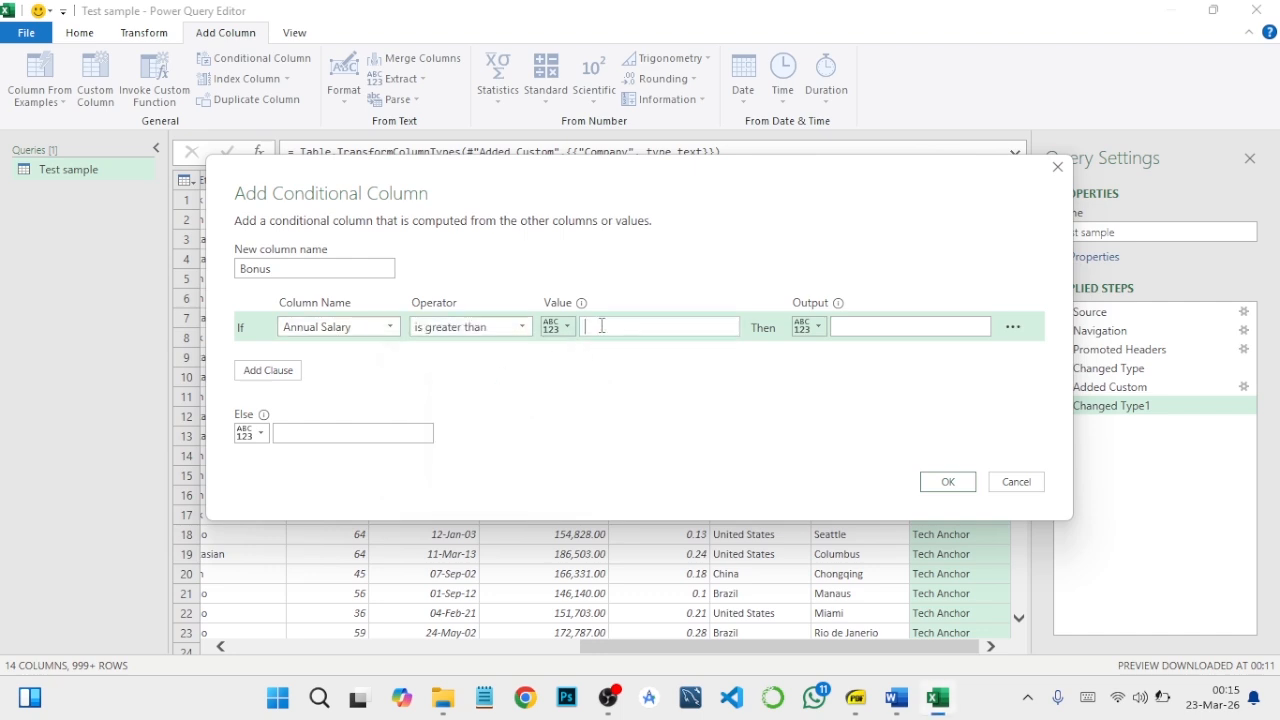
pyautogui.write('100,000')
# Step: Output "No Bonus" when the salary condition is met and "Bonus" otherwise, and create the conditional column
pyautogui.click(868, 327)
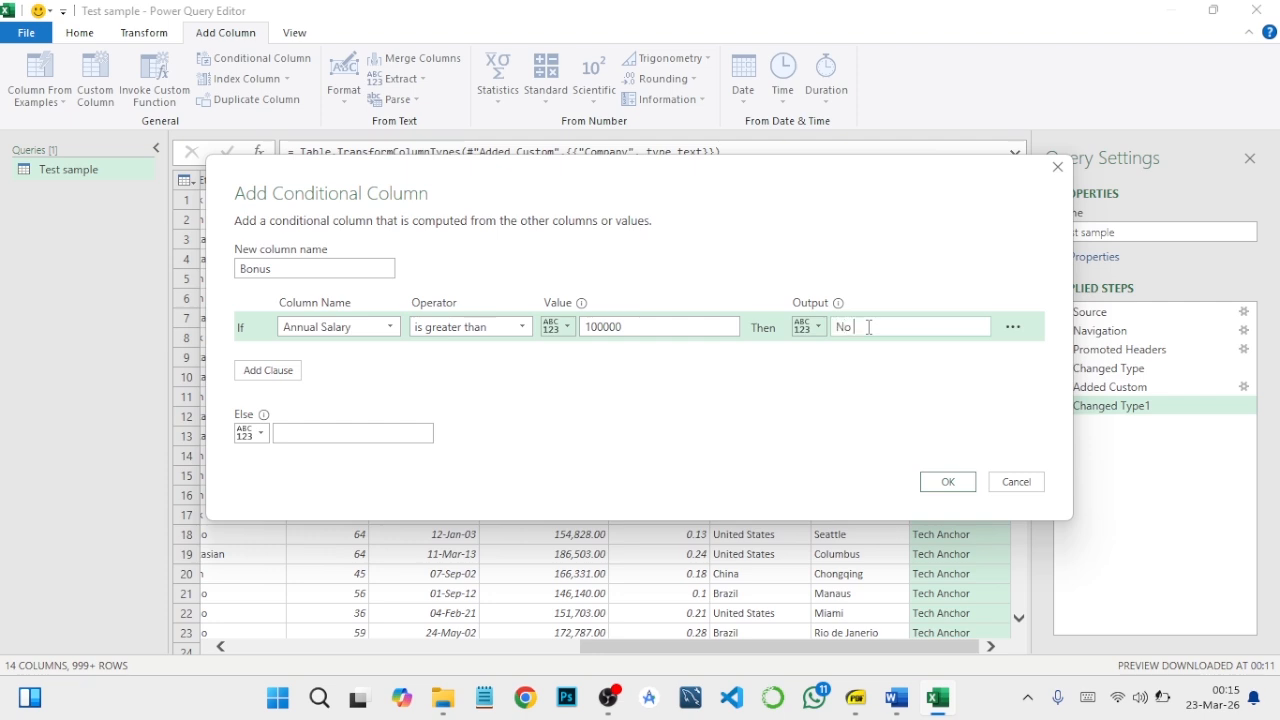
pyautogui.write('Bonus')
pyautogui.click(409, 431)
pyautogui.click(946, 483)
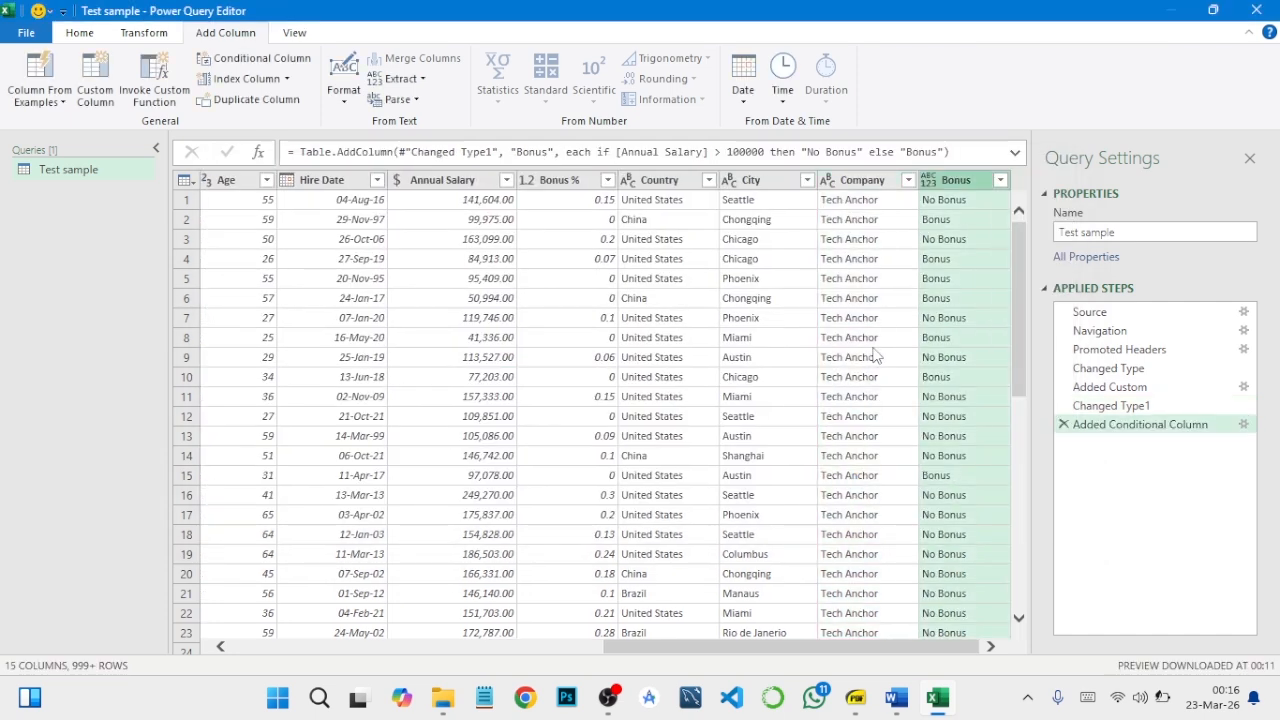
# Step: Compare the first two rows' Annual Salary and Bonus entries, and review the Power Query notes in Word before returning to the query
pyautogui.click(469, 203)
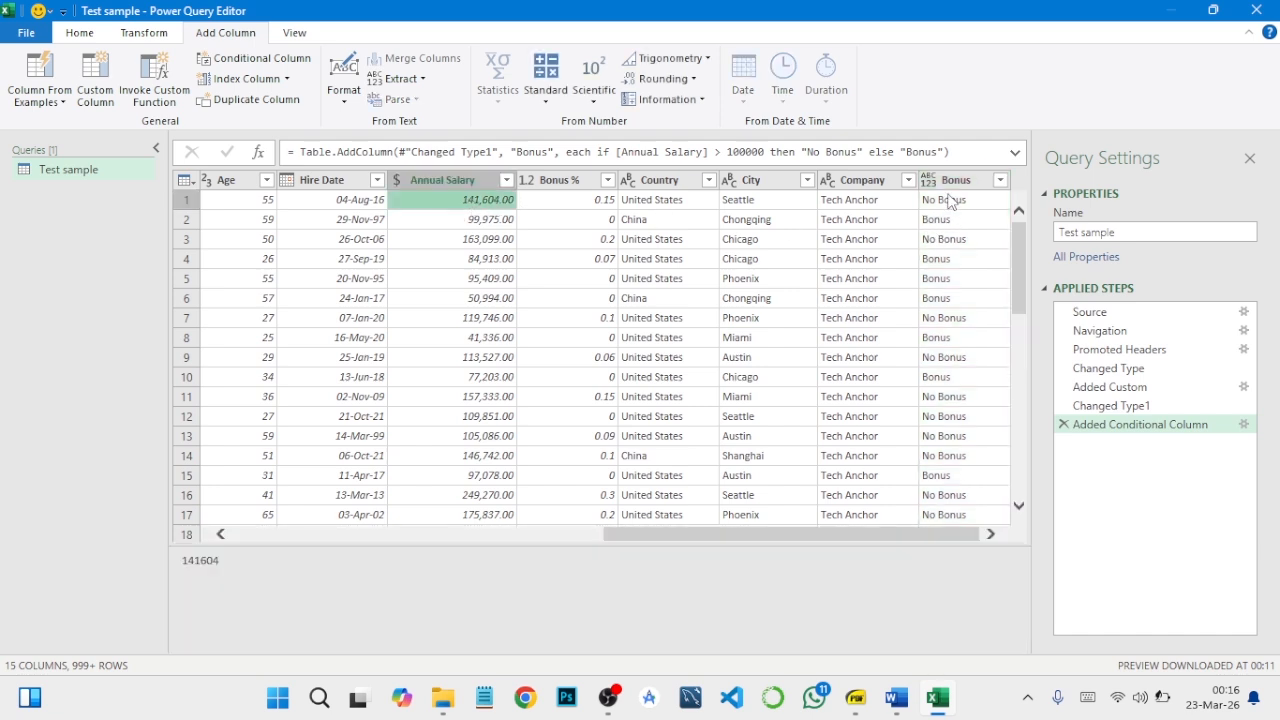
pyautogui.click(506, 221)
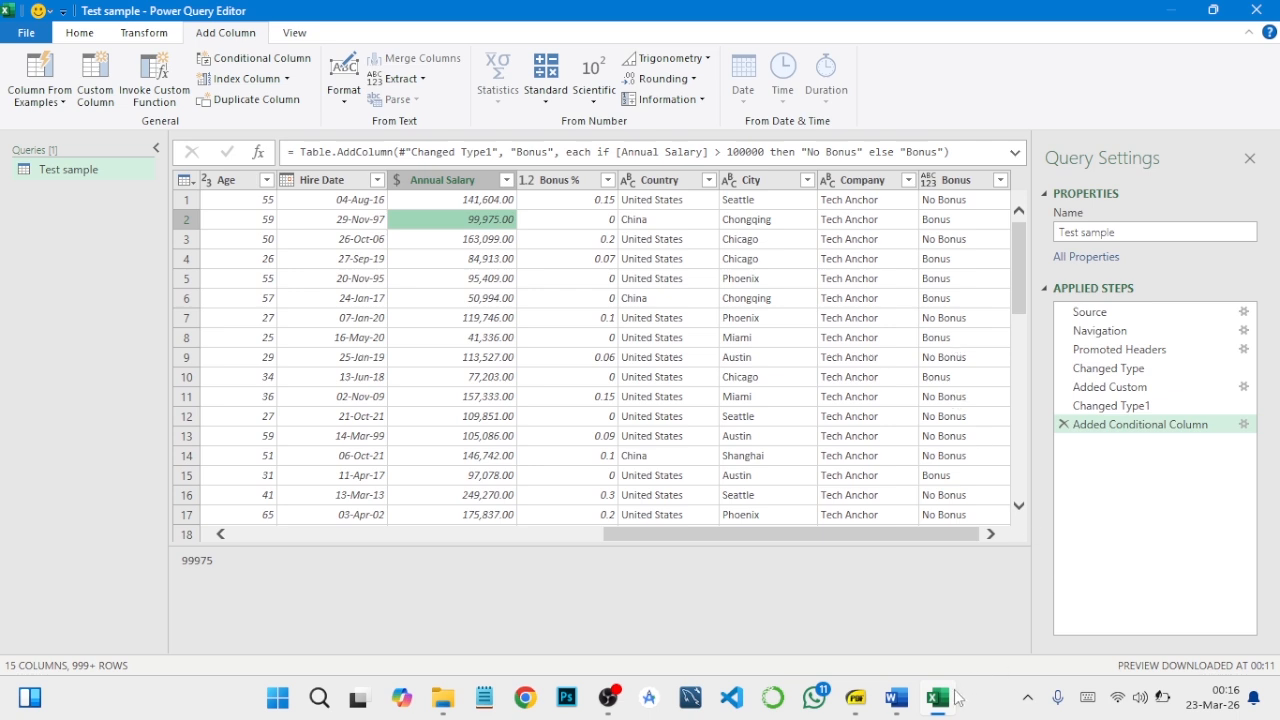
pyautogui.moveTo(862, 702)
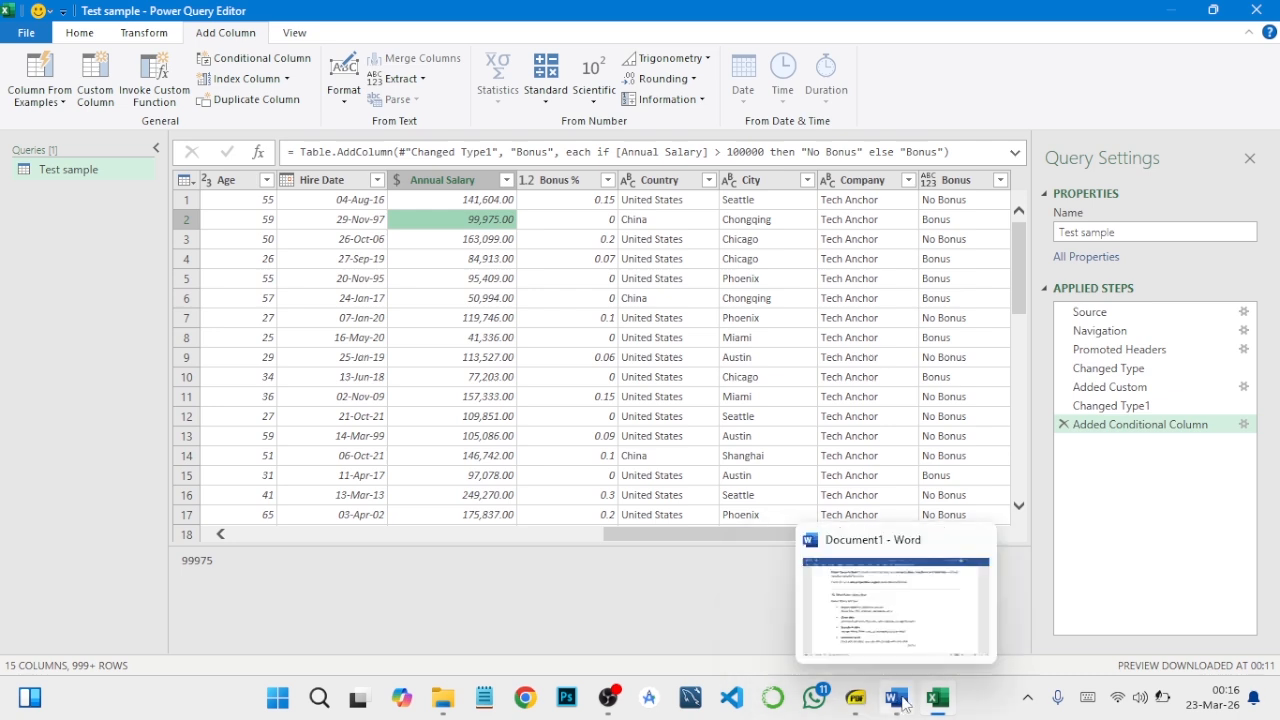
pyautogui.click(892, 648)
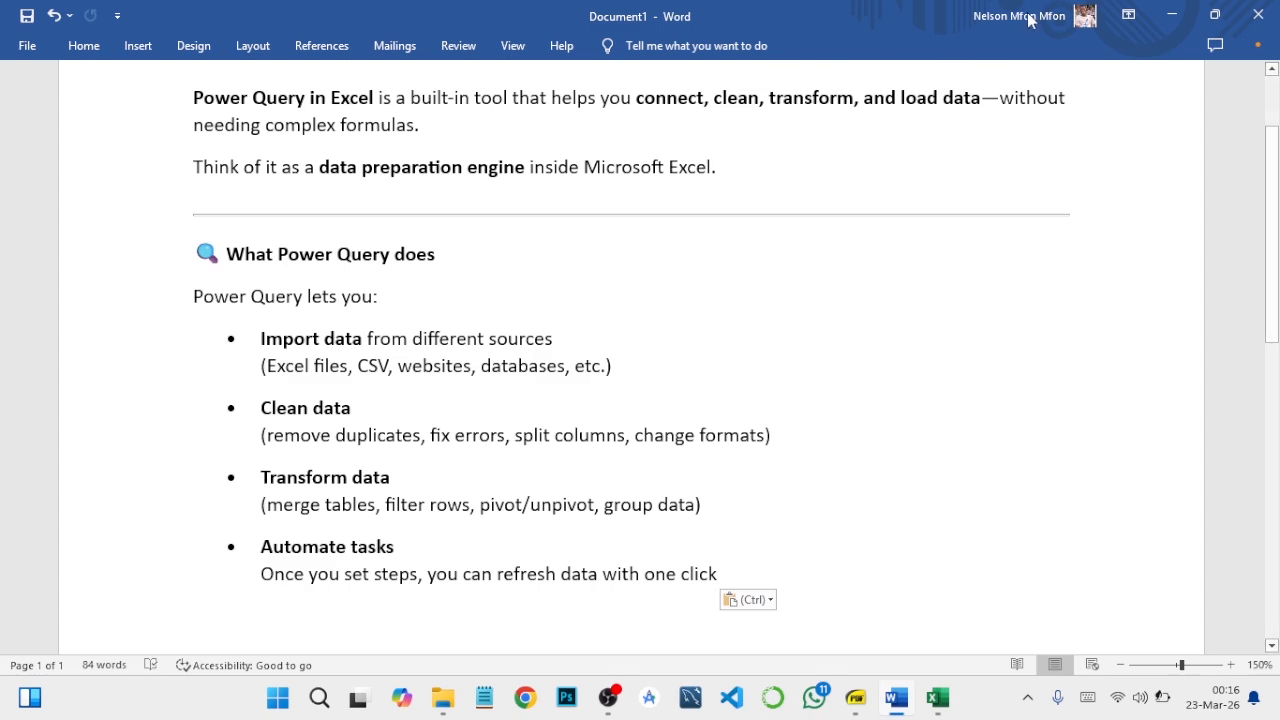
pyautogui.click(1172, 15)
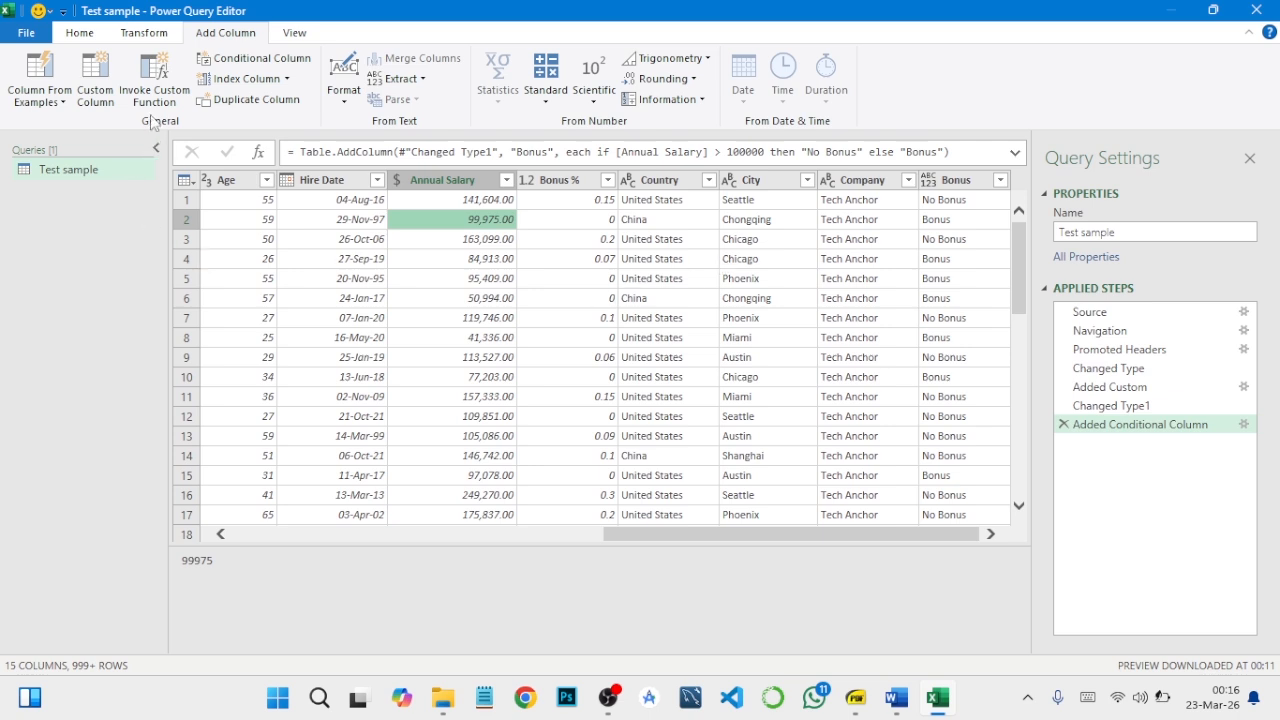
# Step: Close and load the transformed Test sample query into the workbook and dismiss the workbook queries list
pyautogui.click(89, 38)
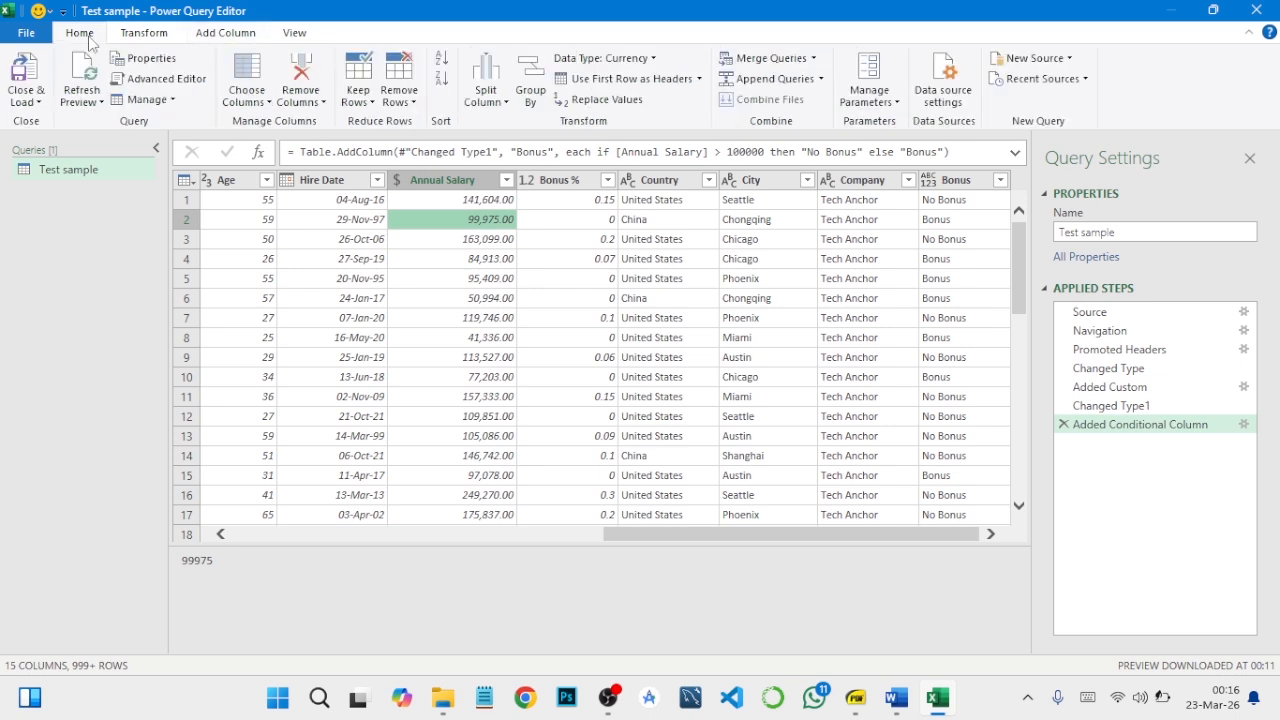
pyautogui.click(40, 104)
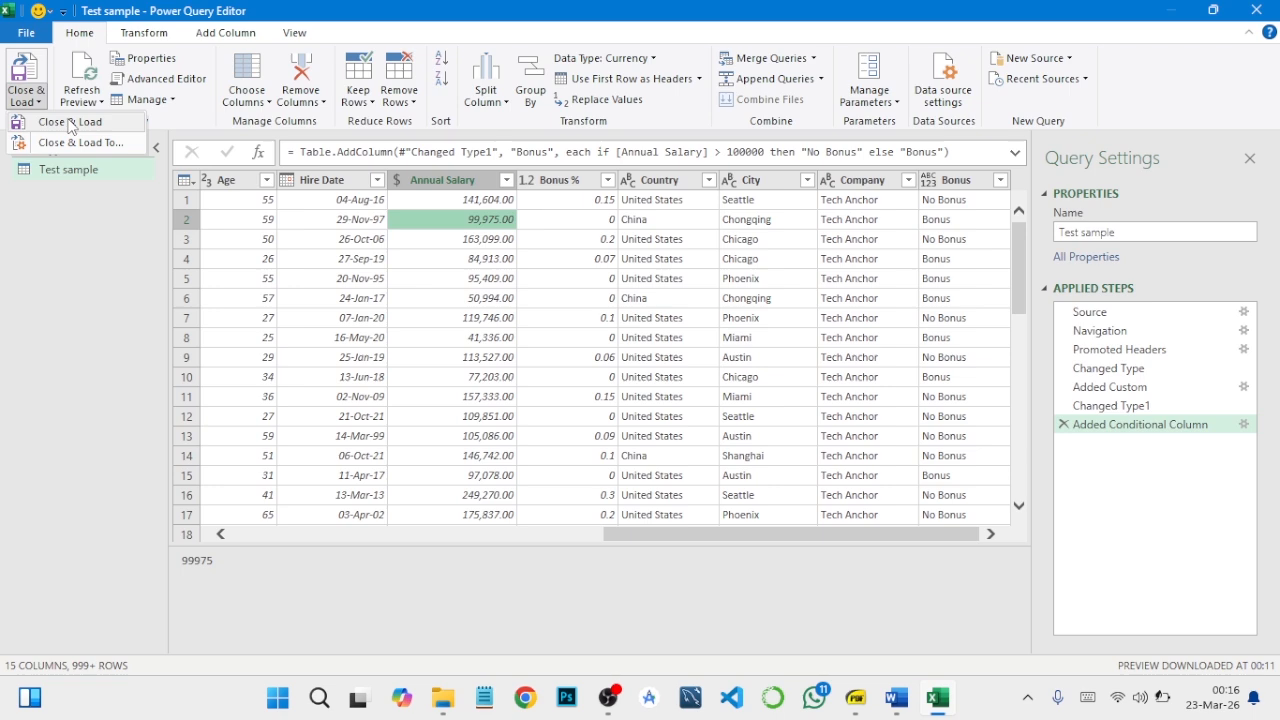
pyautogui.click(70, 123)
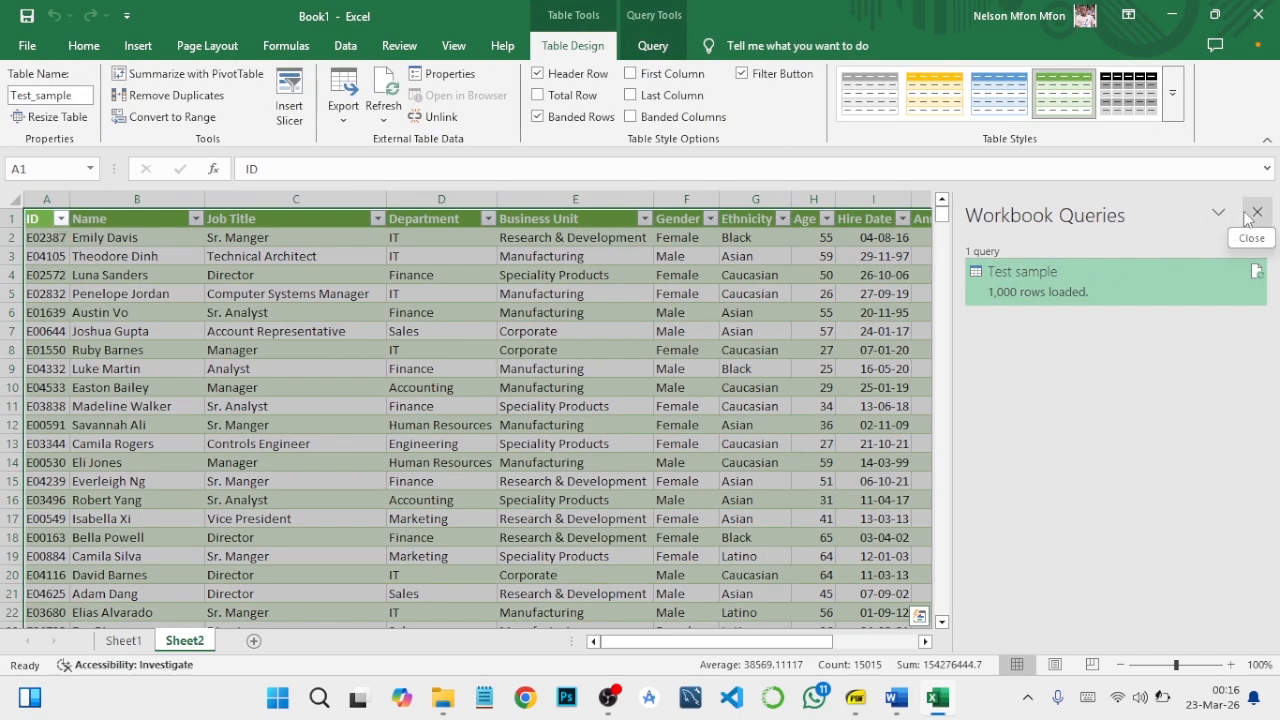
pyautogui.moveTo(1033, 305)
pyautogui.click(1255, 214)
pyautogui.click(1066, 240)
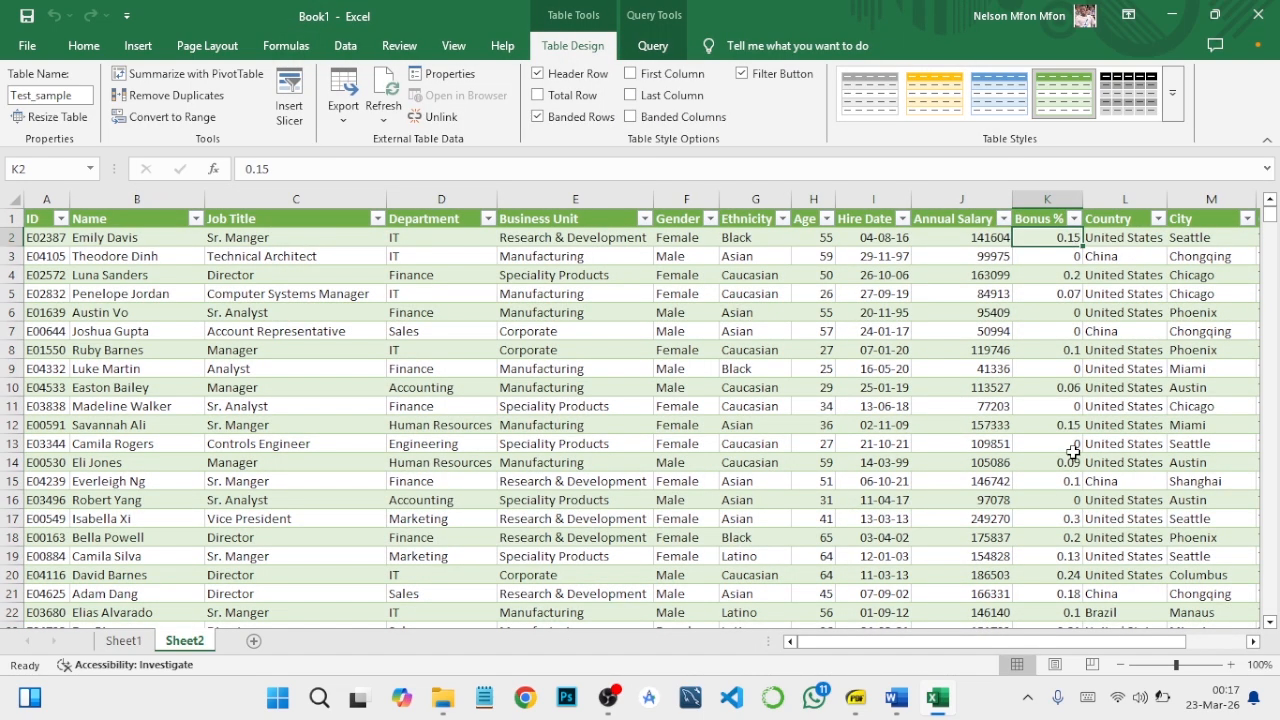
# Step: Examine the loaded table on Sheet2, including its Company and Bonus columns and further rows
pyautogui.moveTo(1080, 642); pyautogui.dragTo(1147, 642)
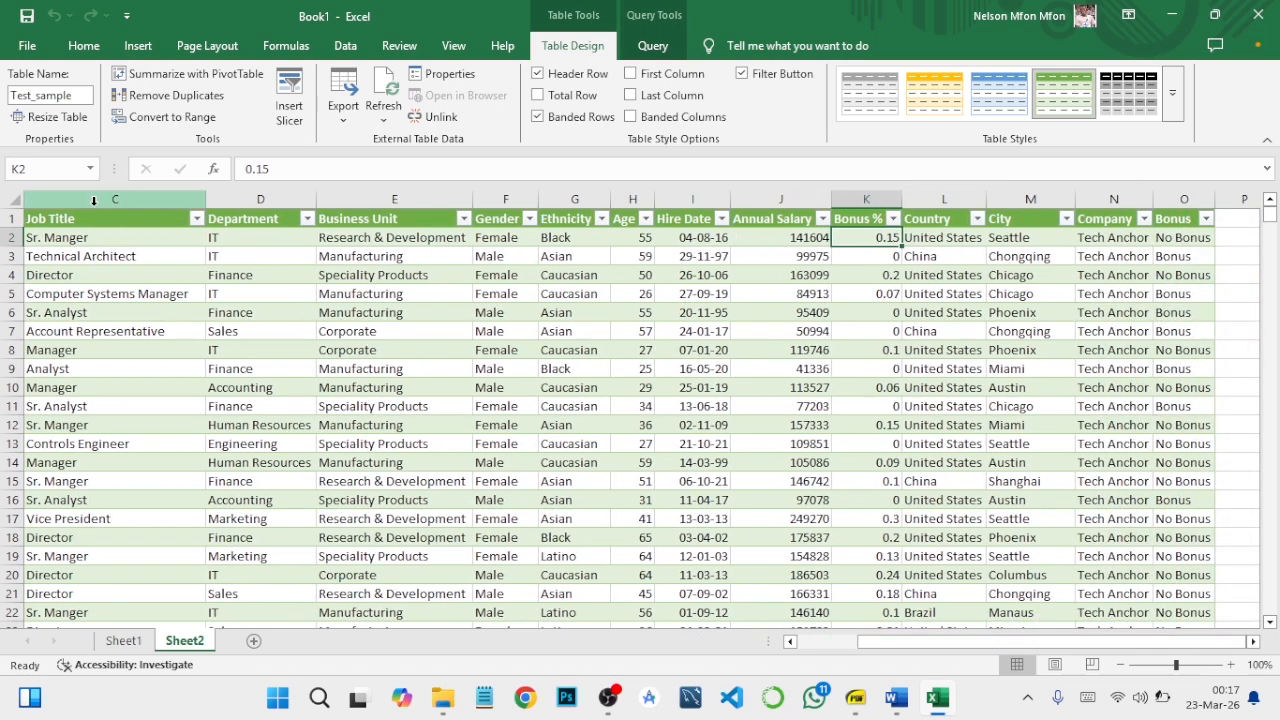
pyautogui.click(16, 198)
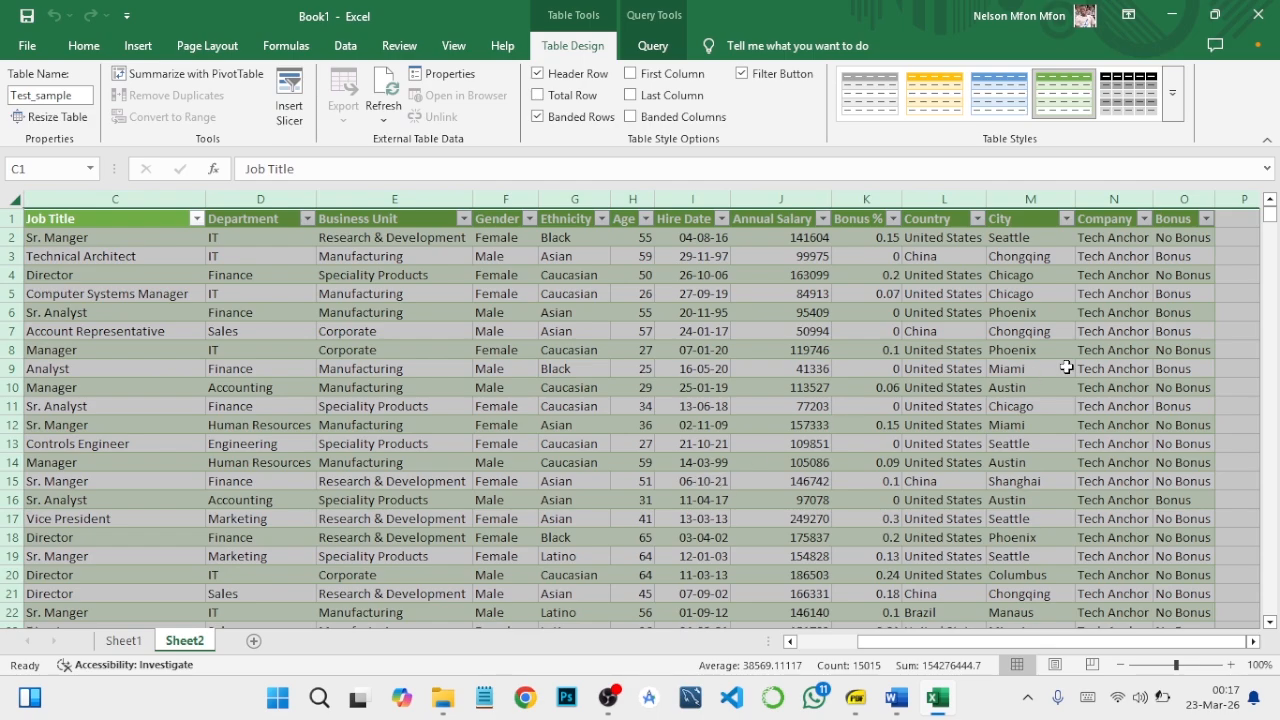
pyautogui.click(1108, 407)
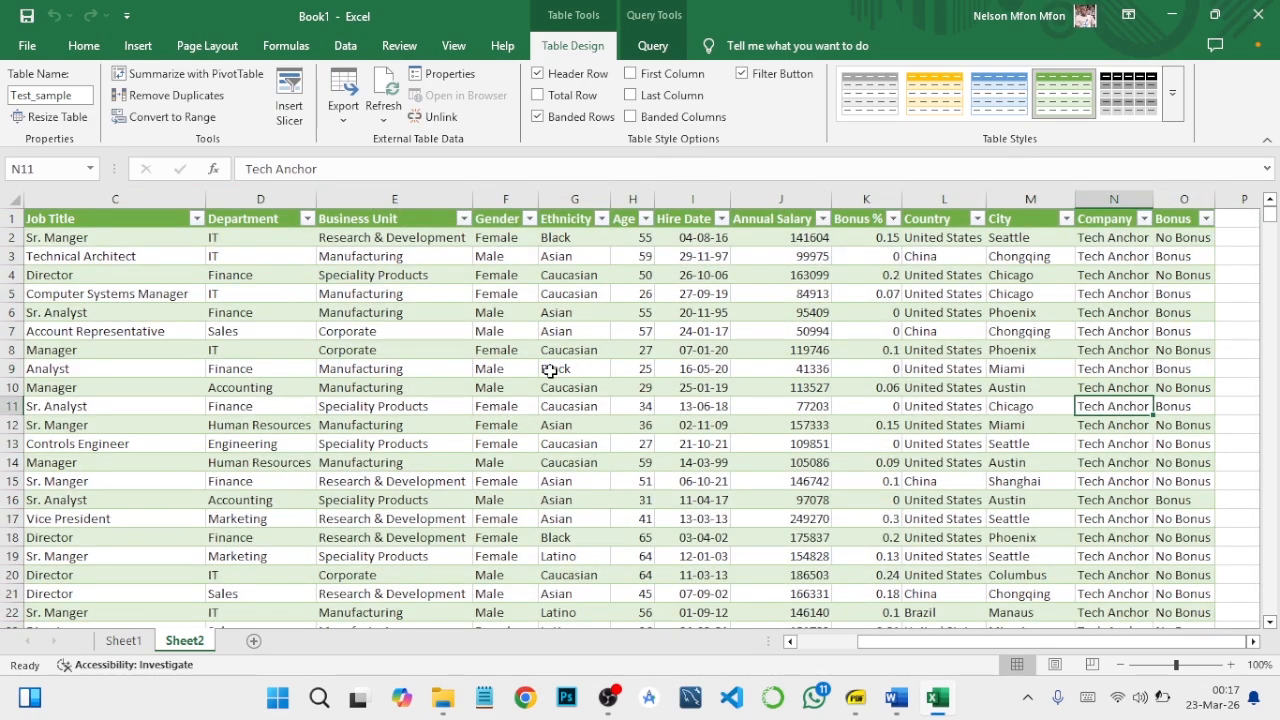
pyautogui.scroll(-14, 486, 390)
pyautogui.scroll(-6, 484, 396)
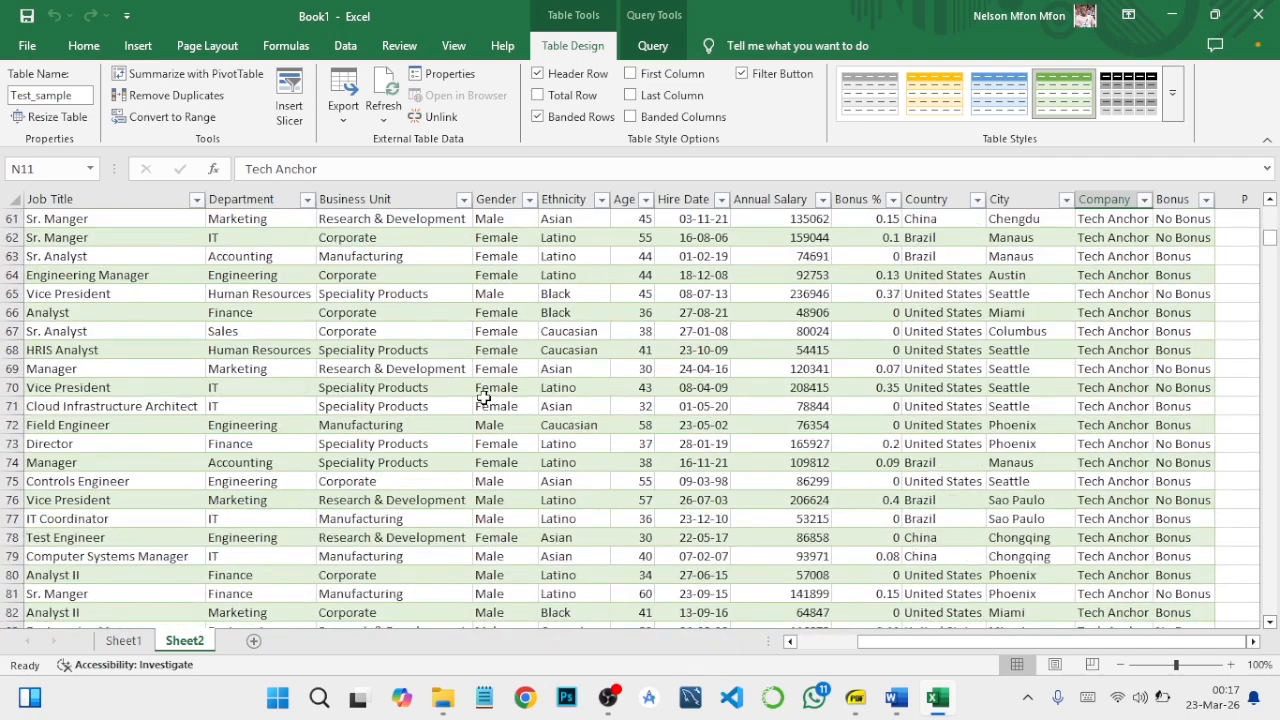
pyautogui.scroll(20, 484, 397)
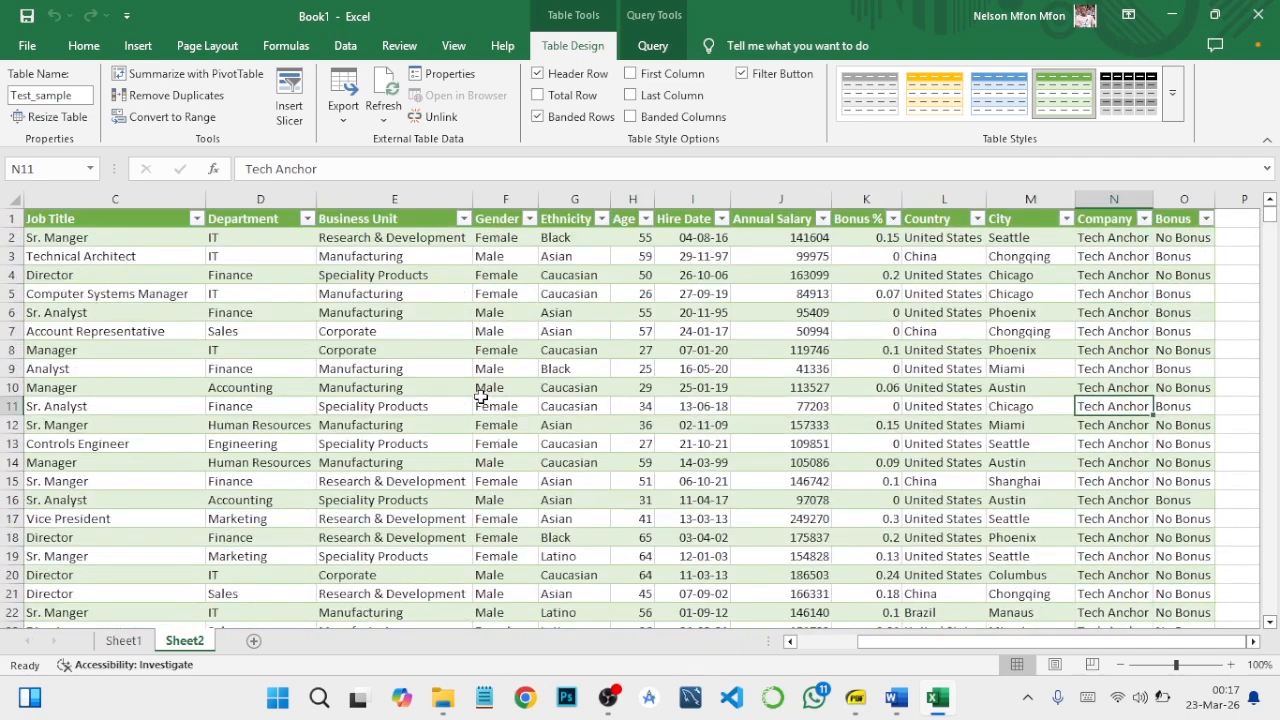